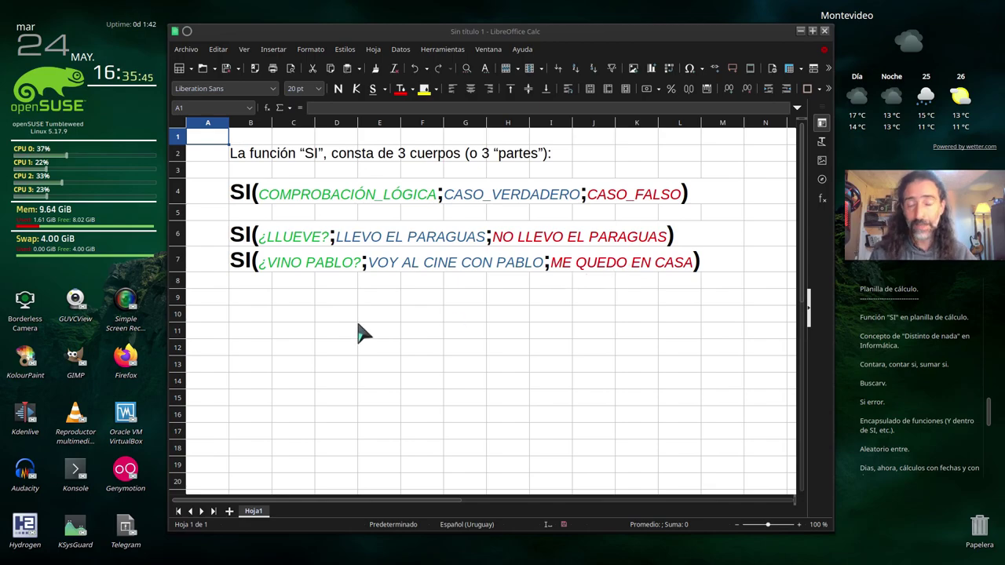
Enter 'Por favor, escribe tu nombre en la celda pintada de amarillo.' in B9, correcting typos.
click(262, 303)
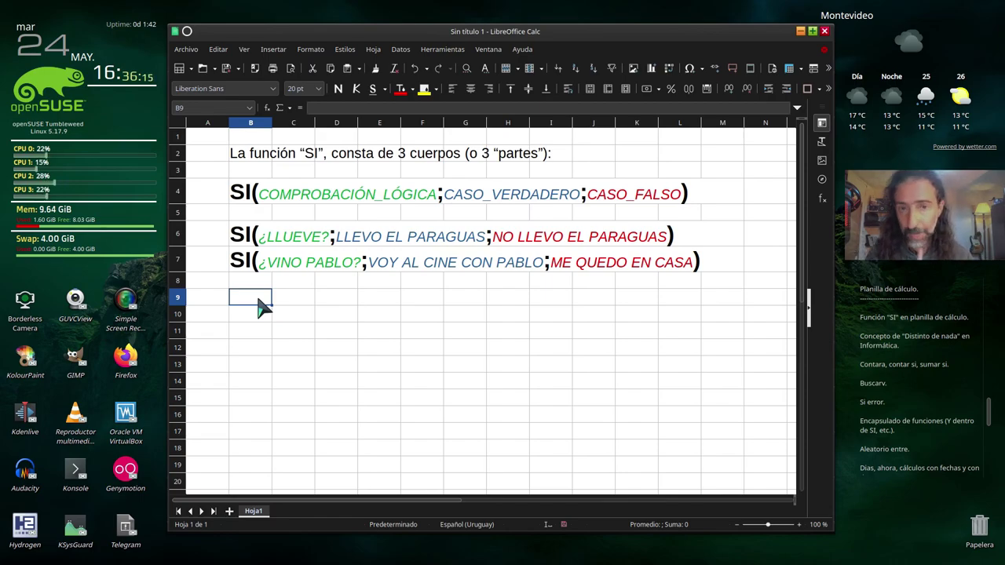
text(P)
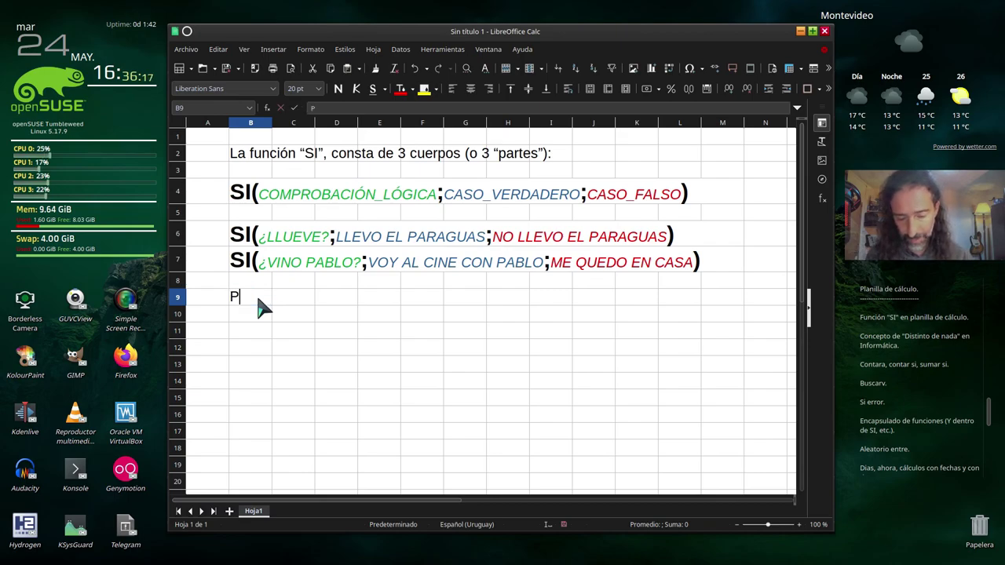
text(or fgavor,)
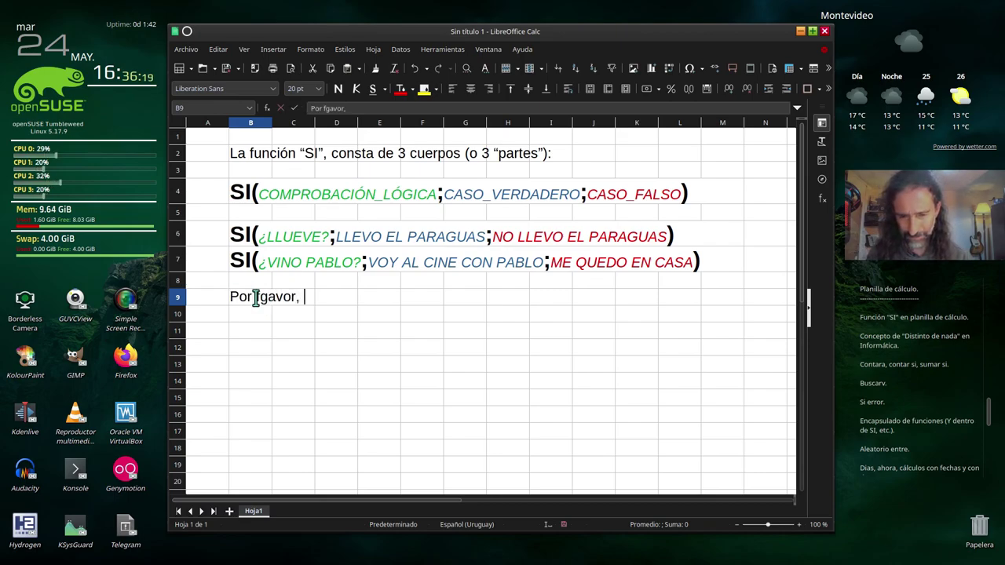
key(BackSpace)
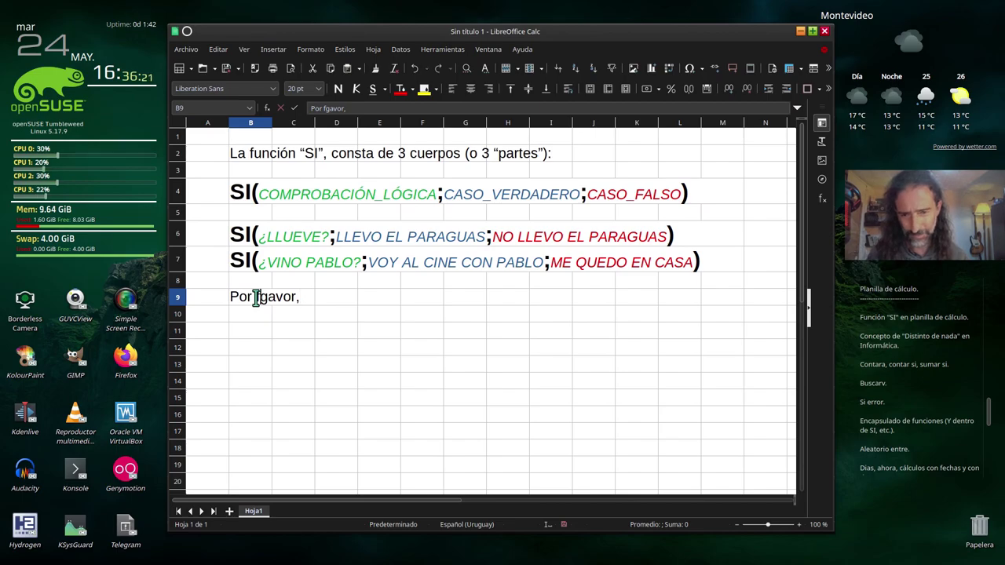
click(256, 298)
key(Delete)
key(Right)
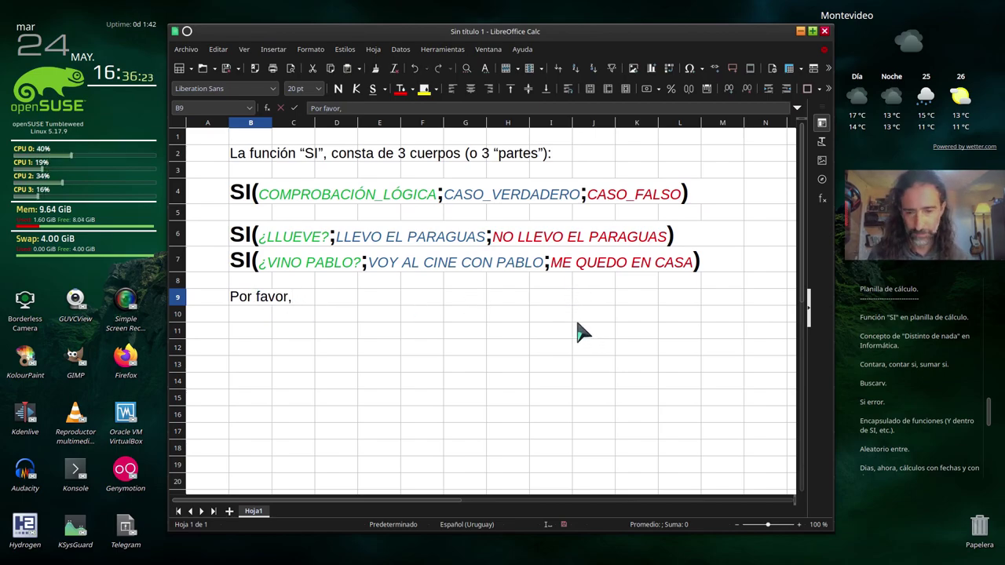
text( escr)
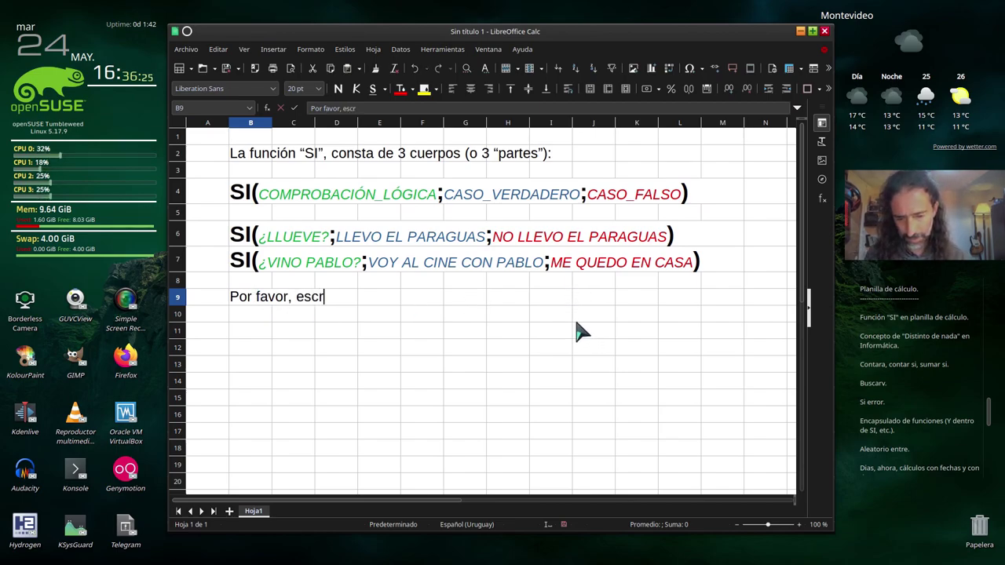
text(ibe tu nombr)
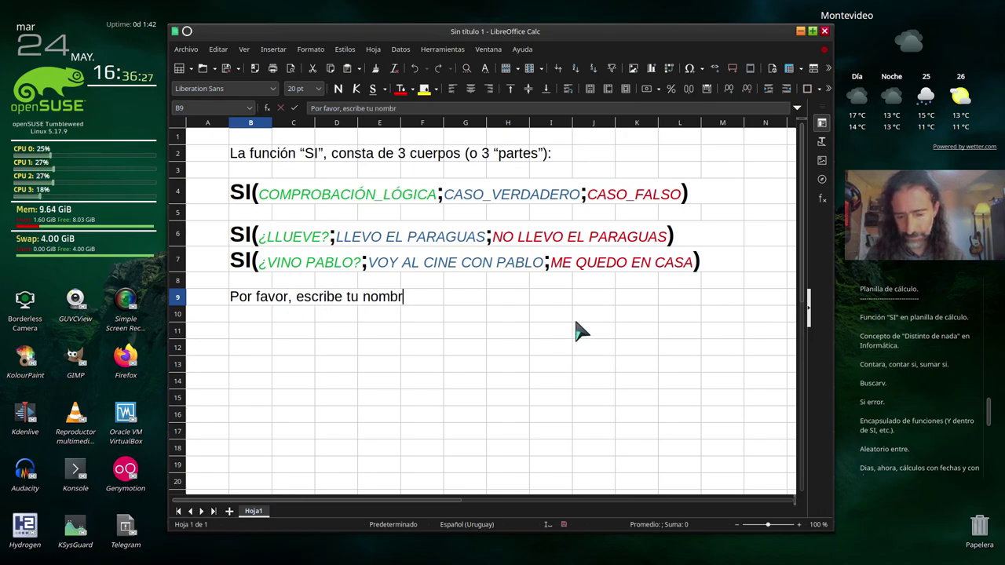
text(e en la celda)
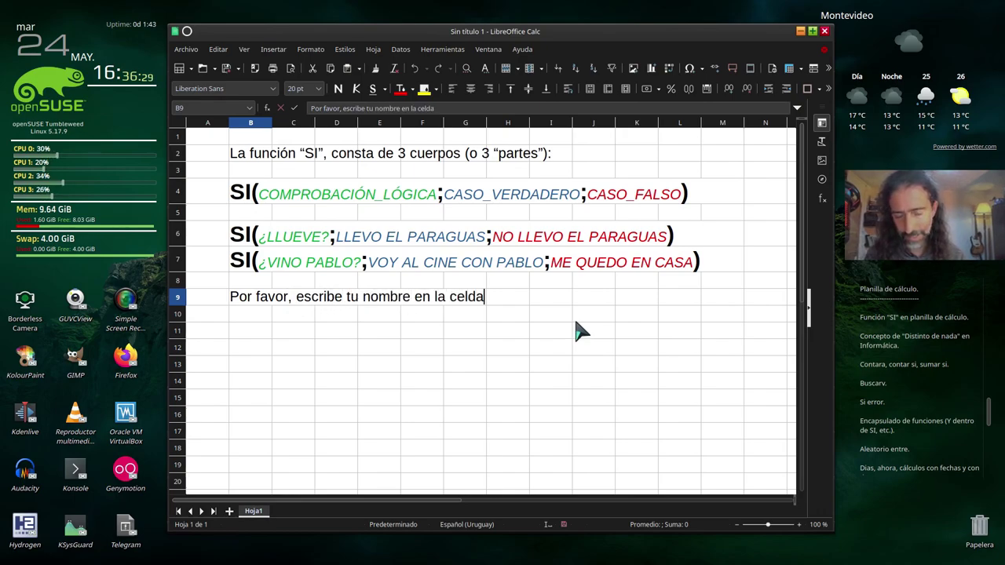
text( pintada de )
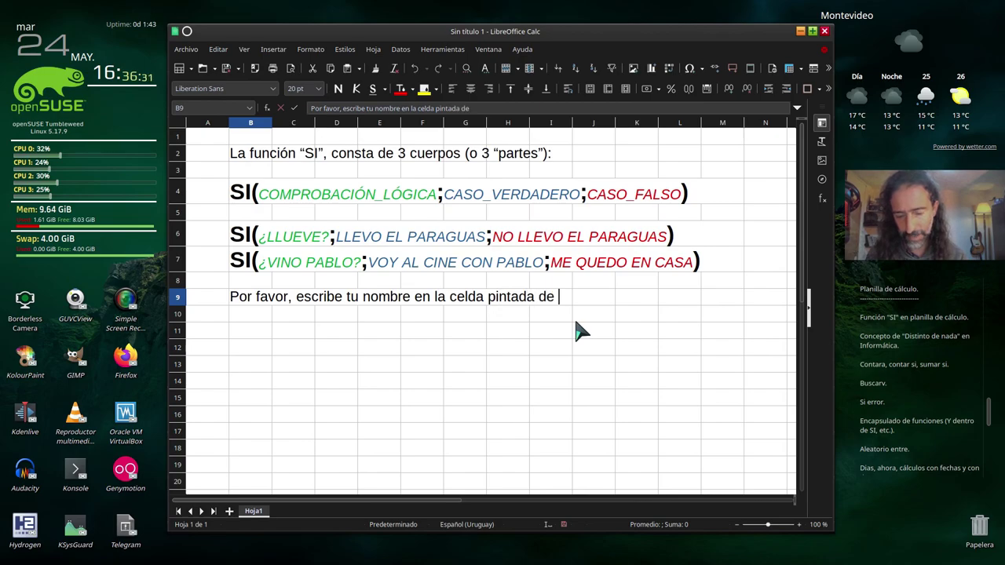
text(amarillo.)
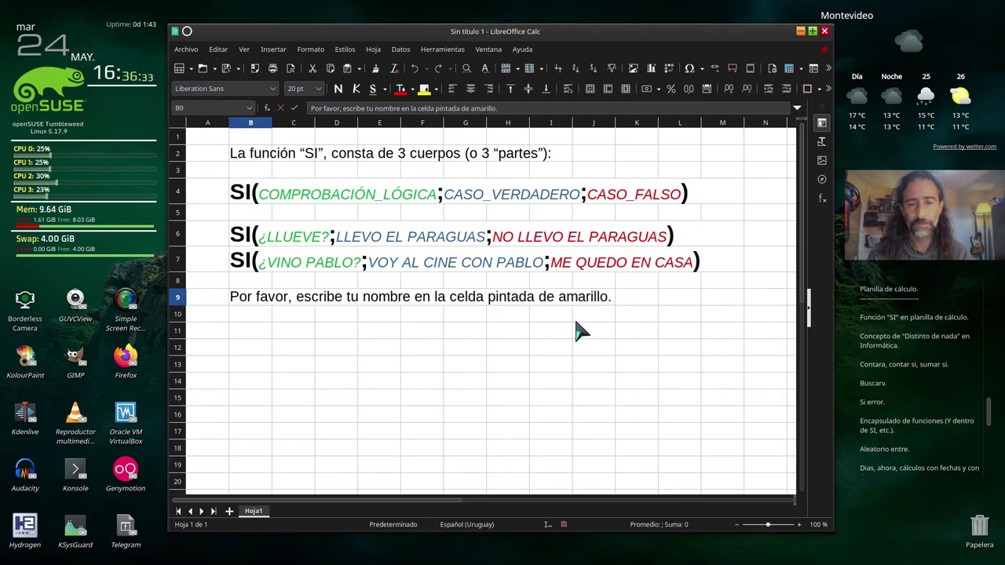
key(Return)
key(Return)
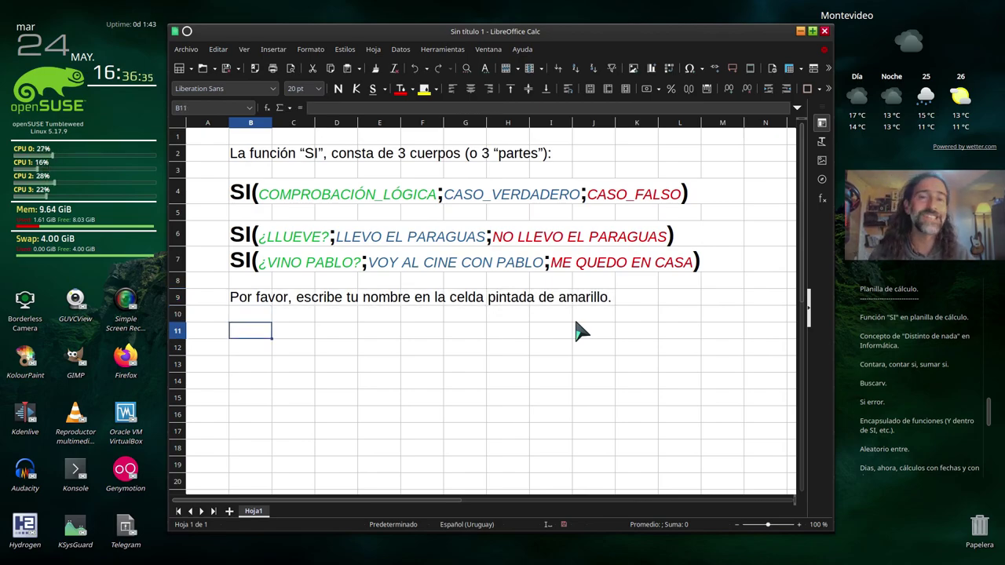
Give cells B11 through J11 a yellow background.
click(423, 88)
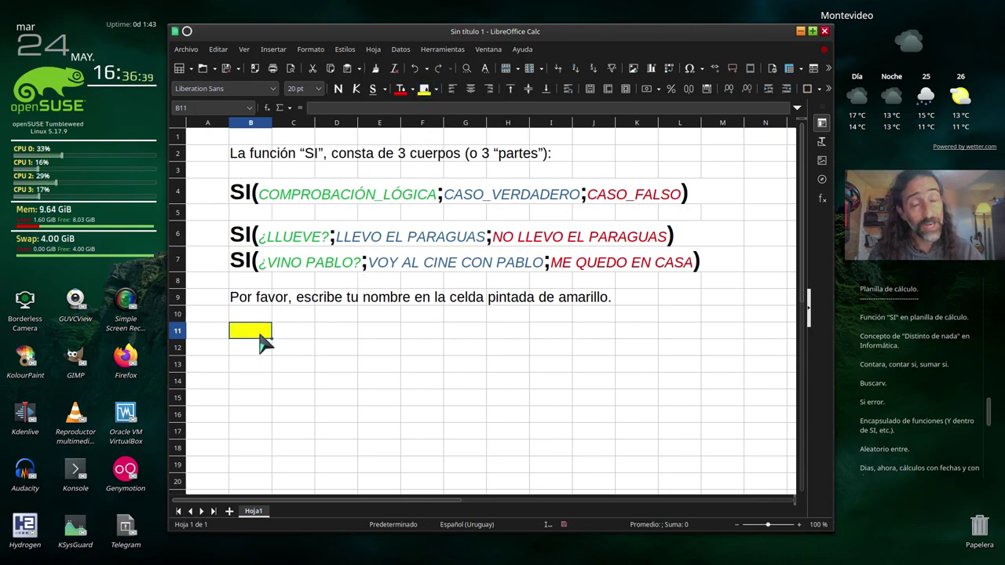
drag(260, 334, 579, 336)
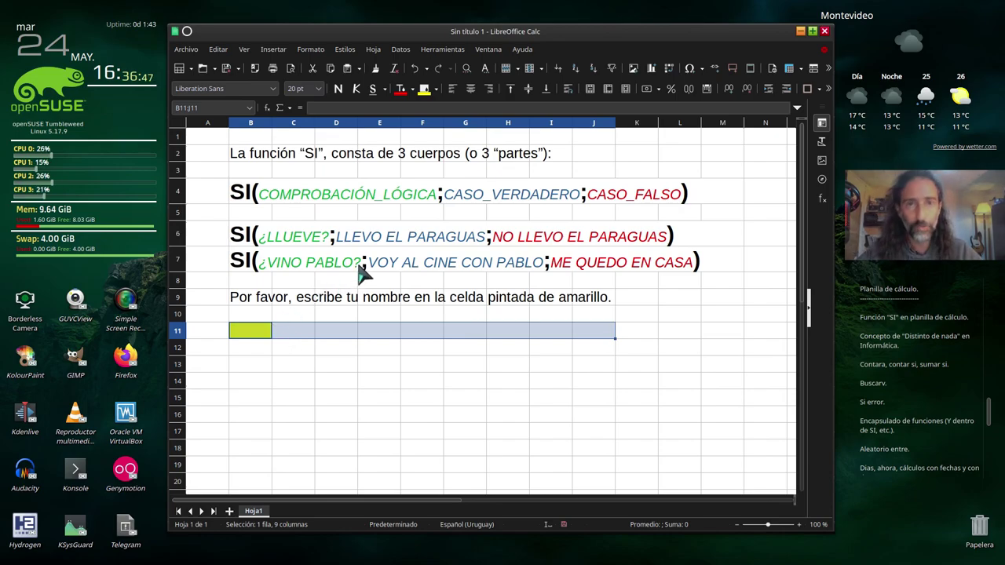
click(428, 94)
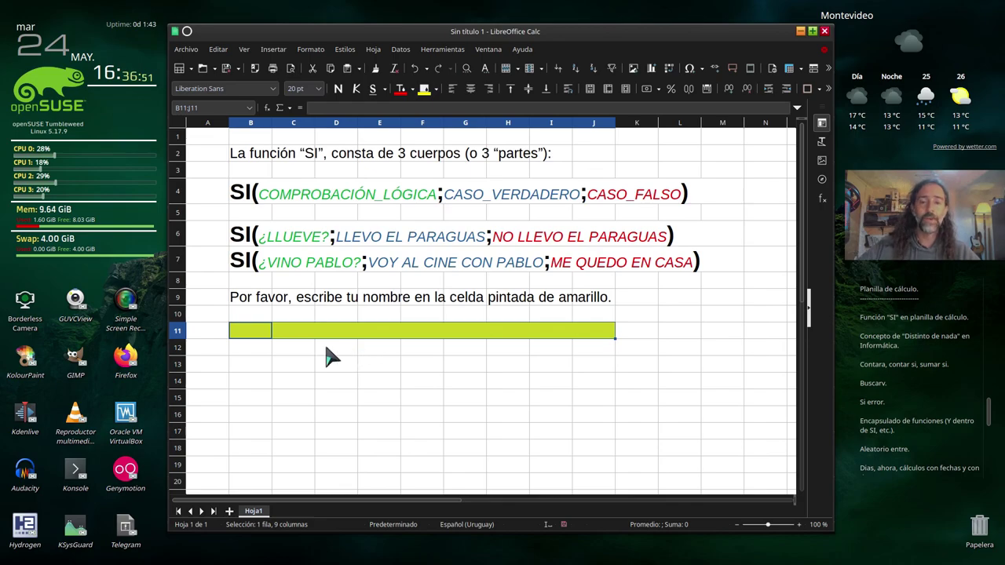
click(261, 352)
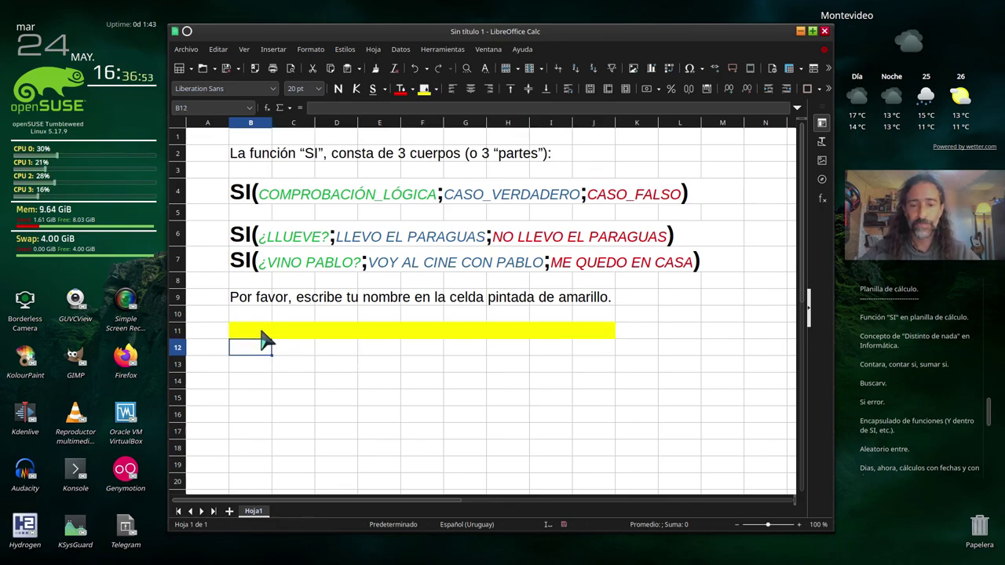
Merge and center the yellow range B11:J11 into one cell.
click(263, 336)
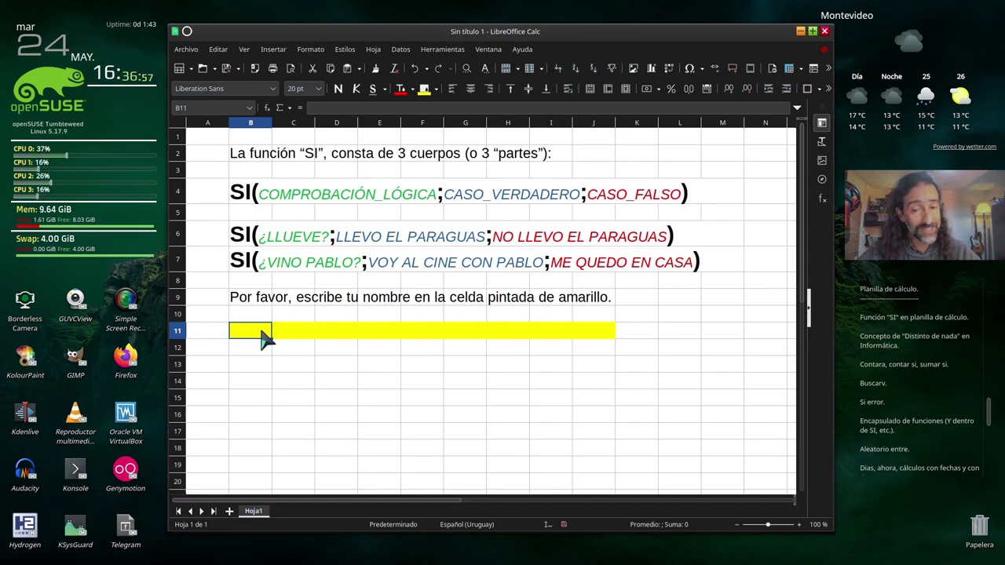
drag(263, 336, 594, 339)
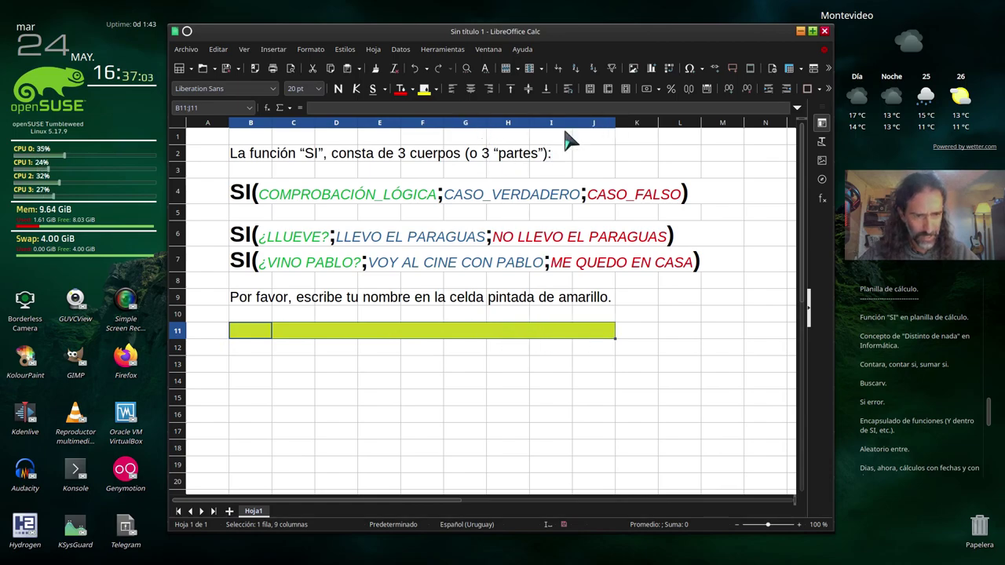
click(590, 93)
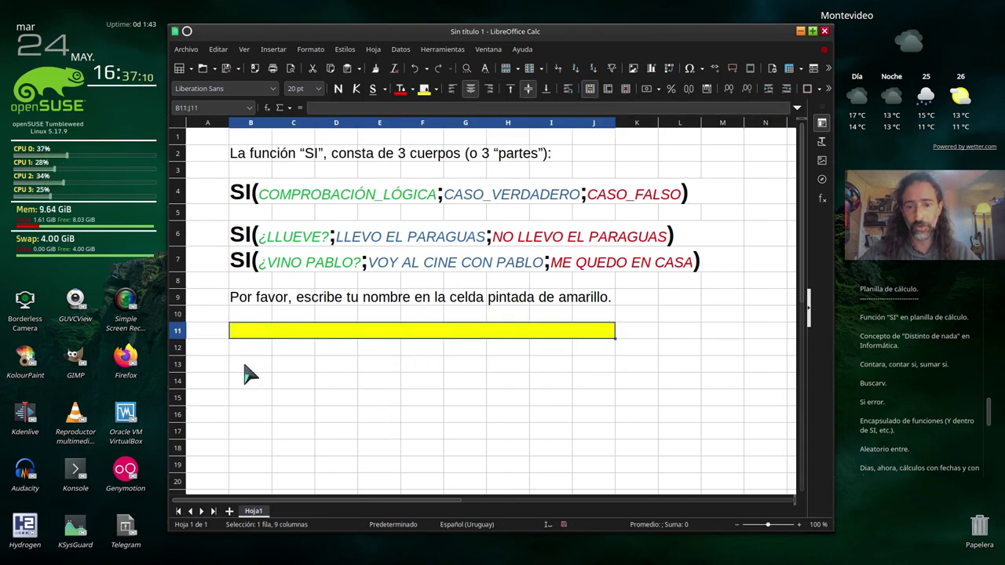
drag(250, 347, 371, 350)
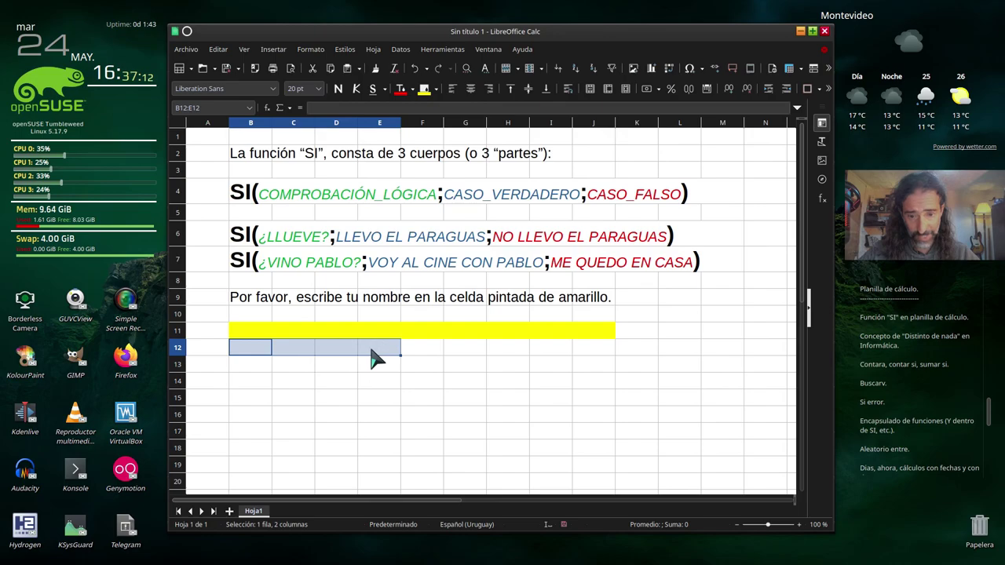
drag(241, 332, 605, 336)
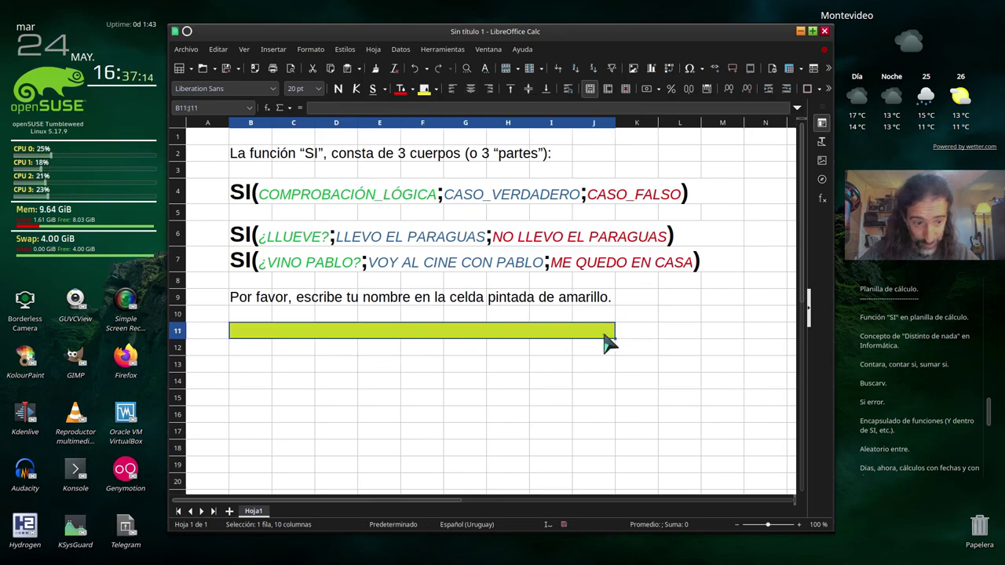
click(253, 365)
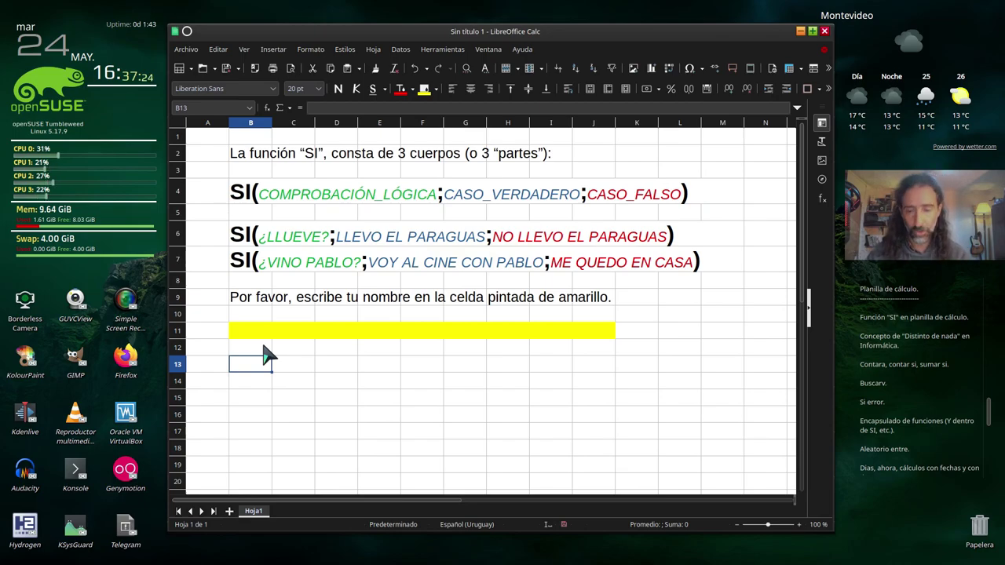
In B13, begin the formula =si(B11= followed by the expected name.
text(=si()
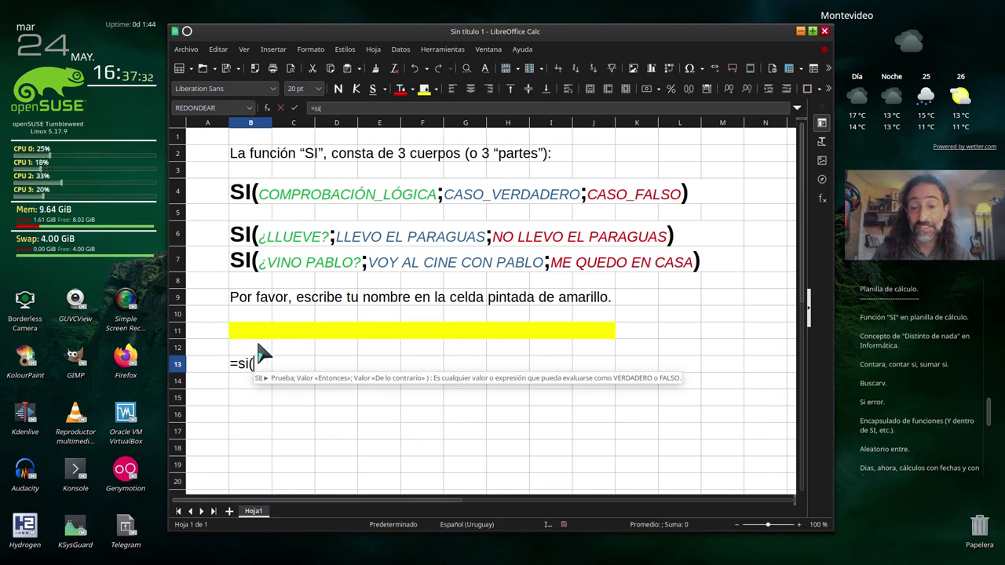
click(264, 335)
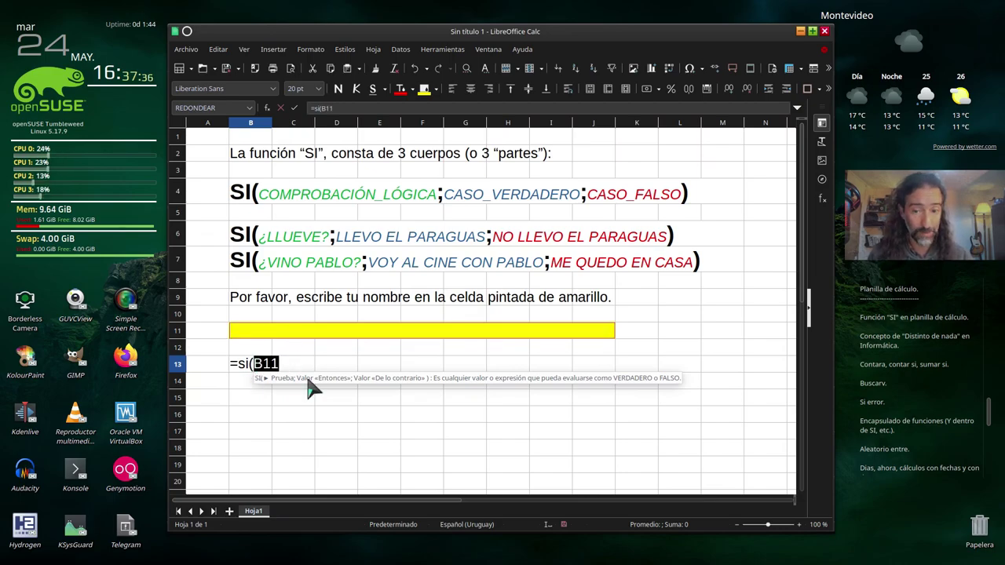
text(=)
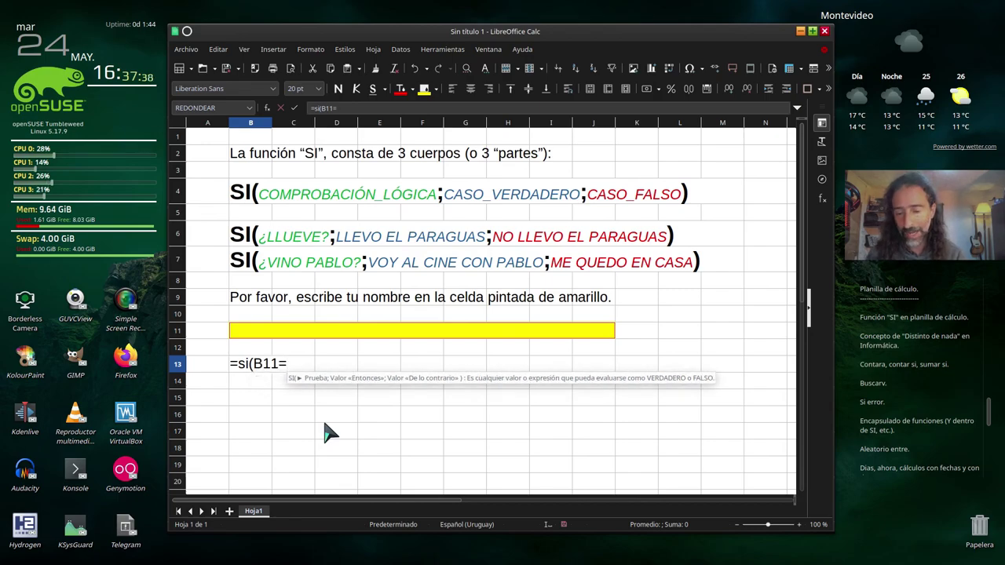
text(Silvia)
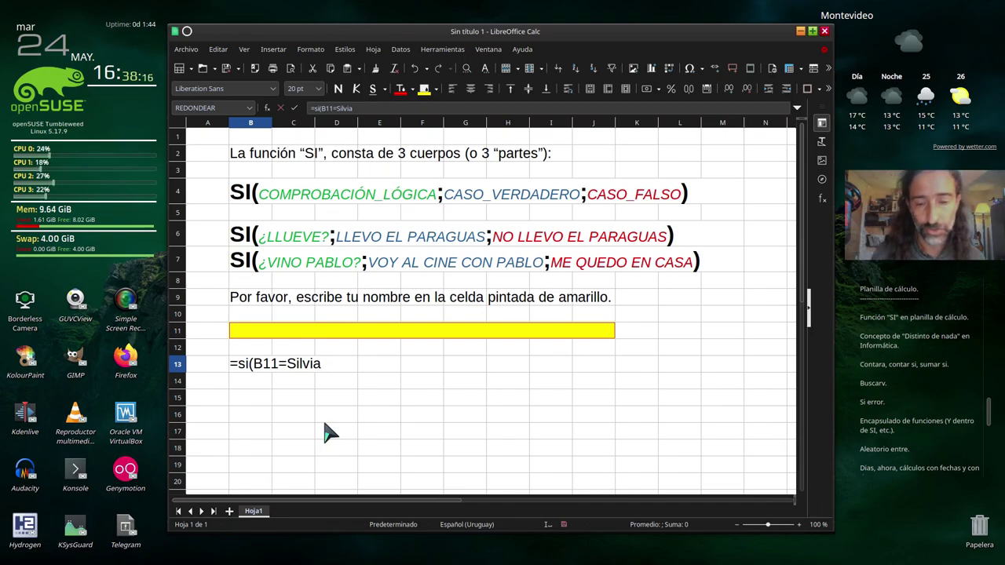
Quote the name and add '¡Qué bueno que viniste!' as the true result, ending with a semicolon.
text("A11)
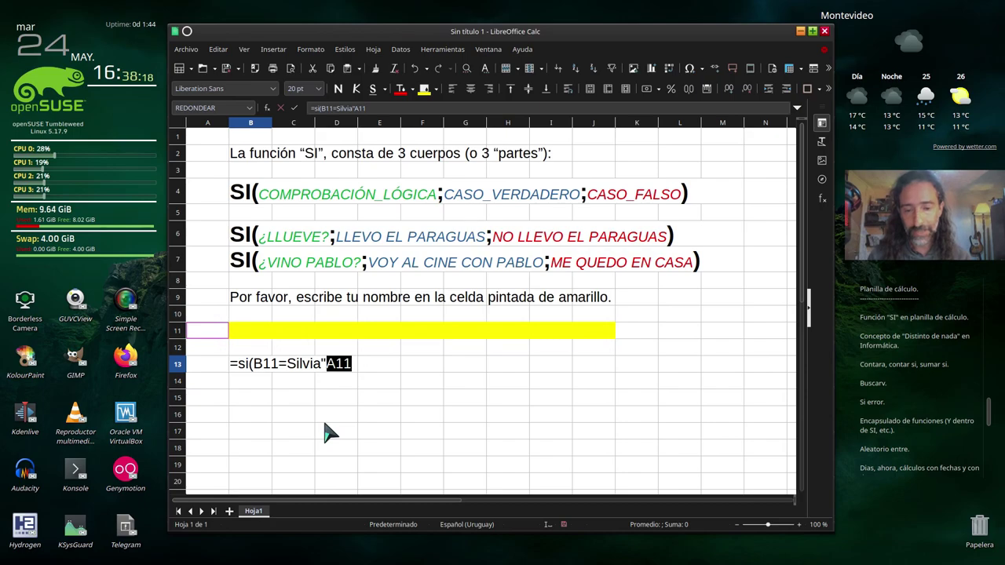
key(BackSpace)
key(BackSpace)
key(BackSpace)
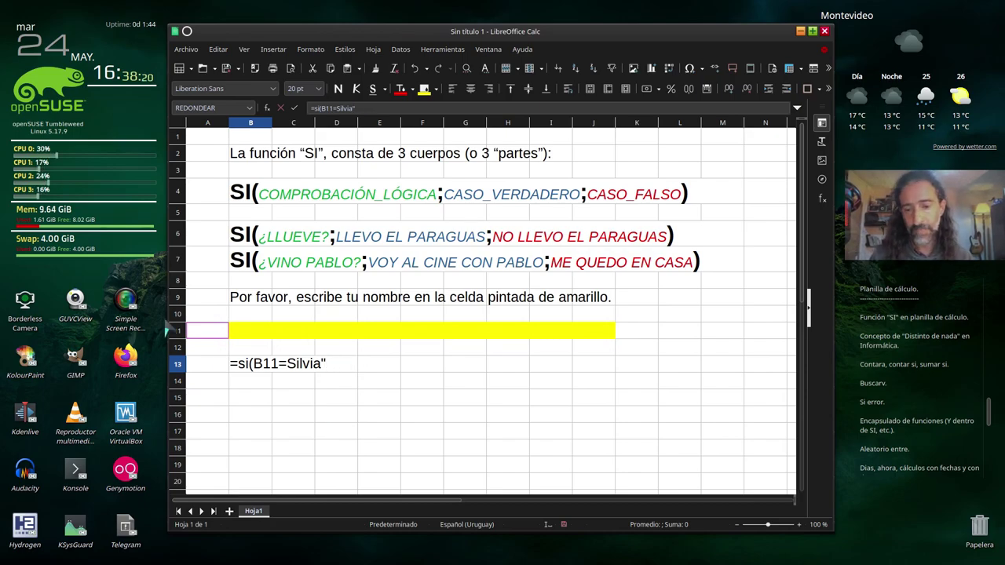
click(288, 365)
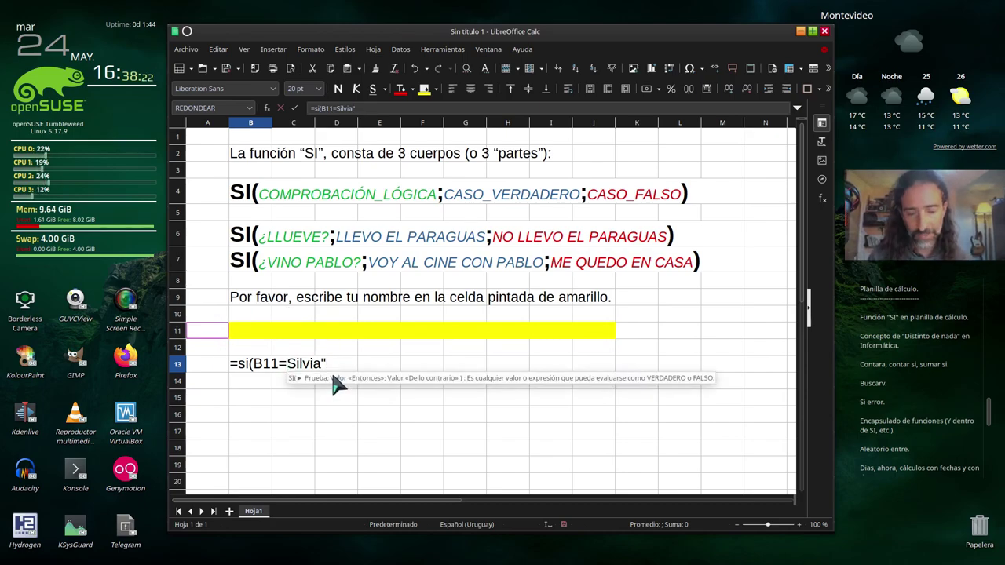
text(")
click(332, 364)
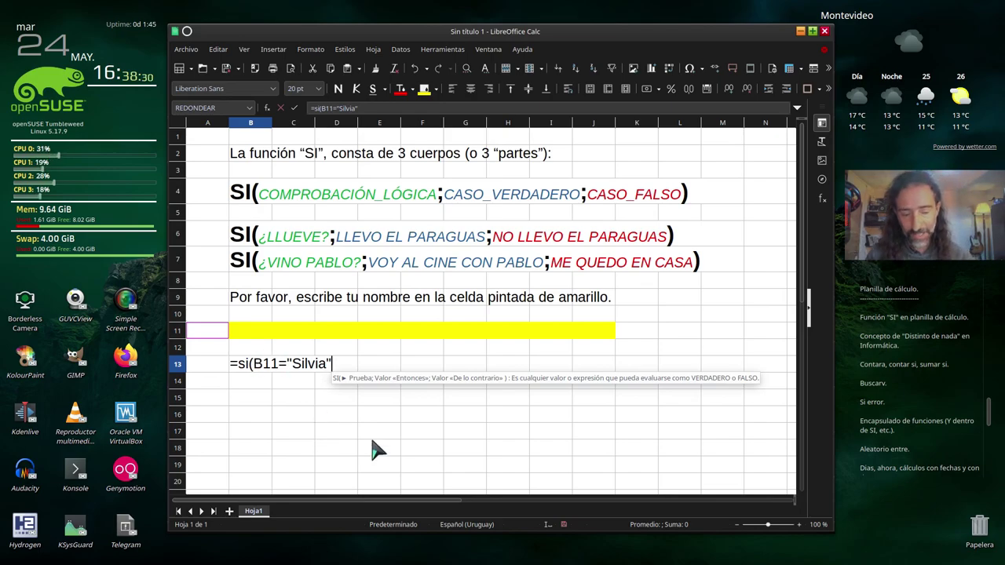
text(;)
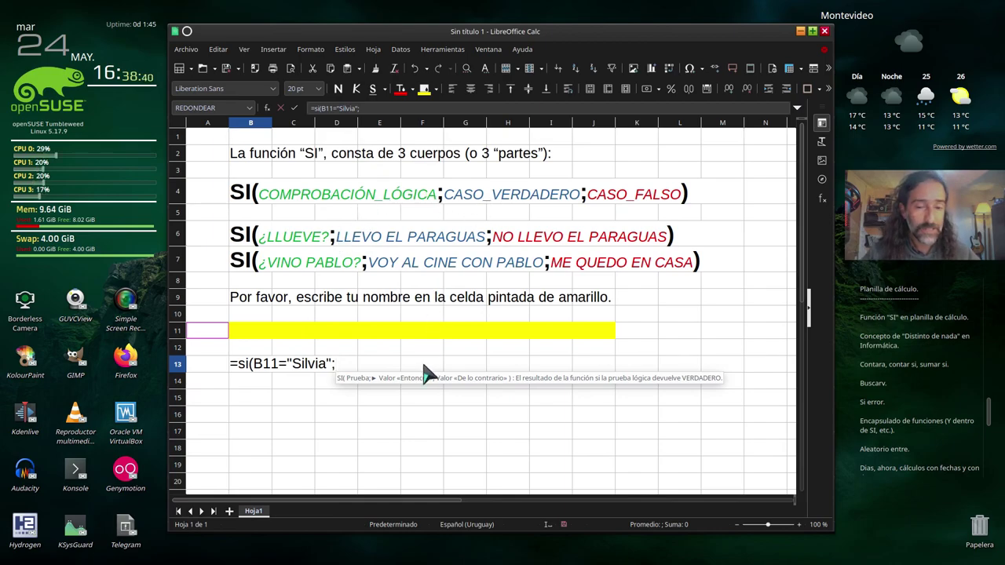
text("Silvia";")
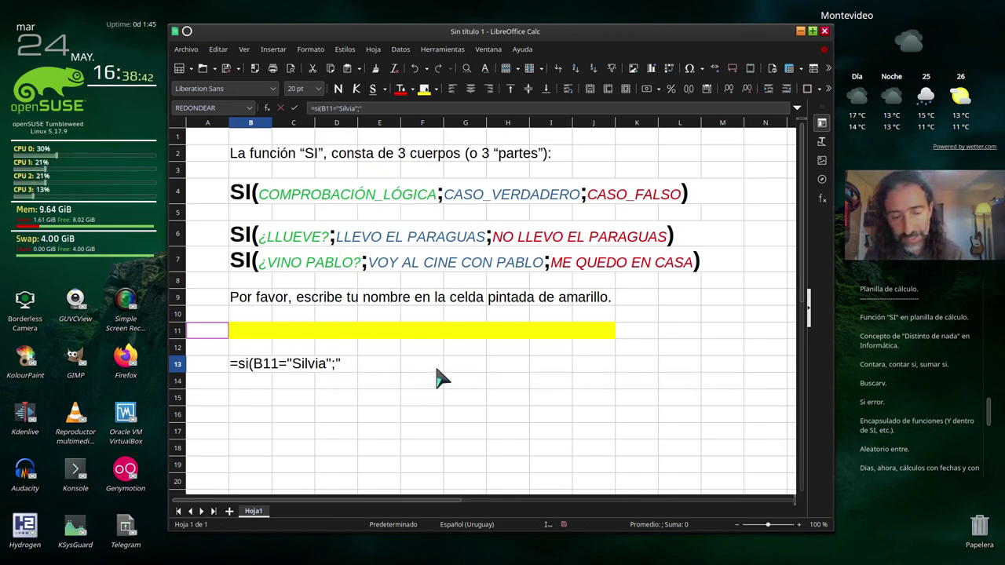
text(¡Qué)
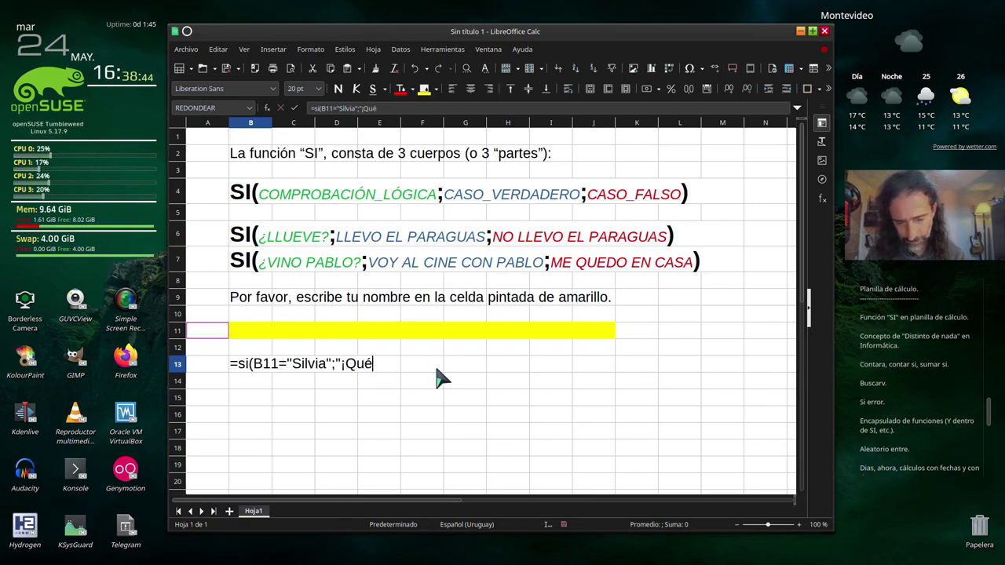
text( bueno que v)
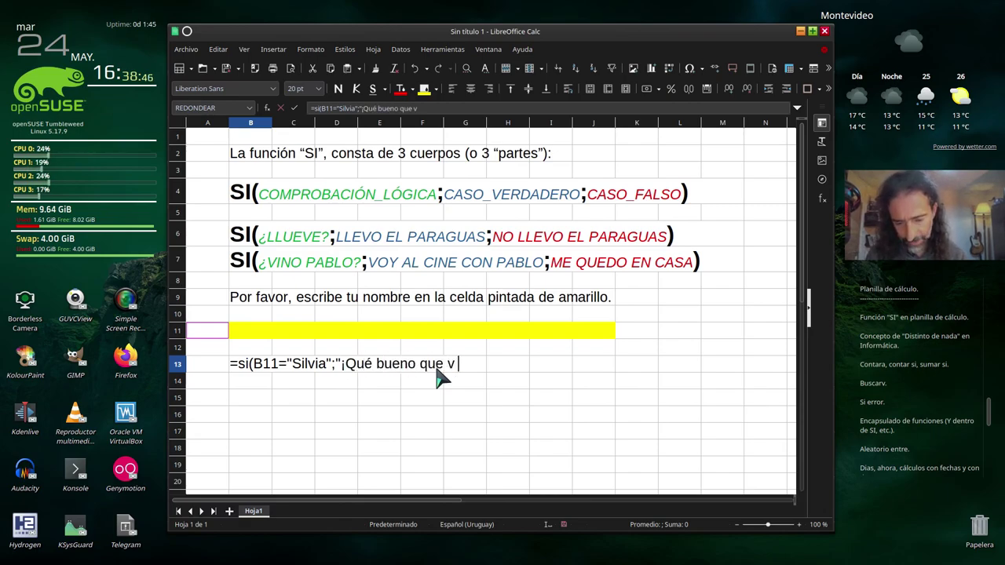
text(iniste)
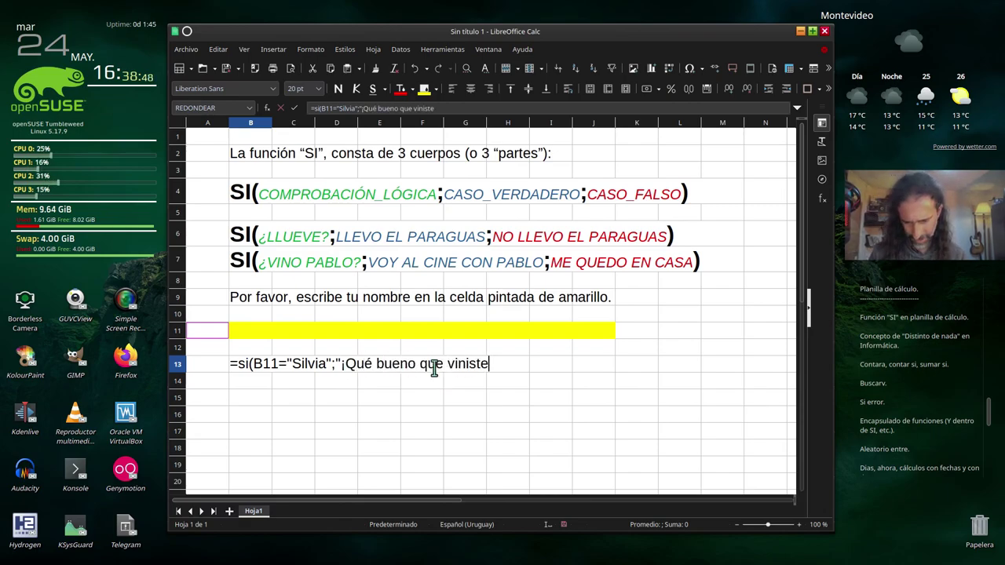
text(!")
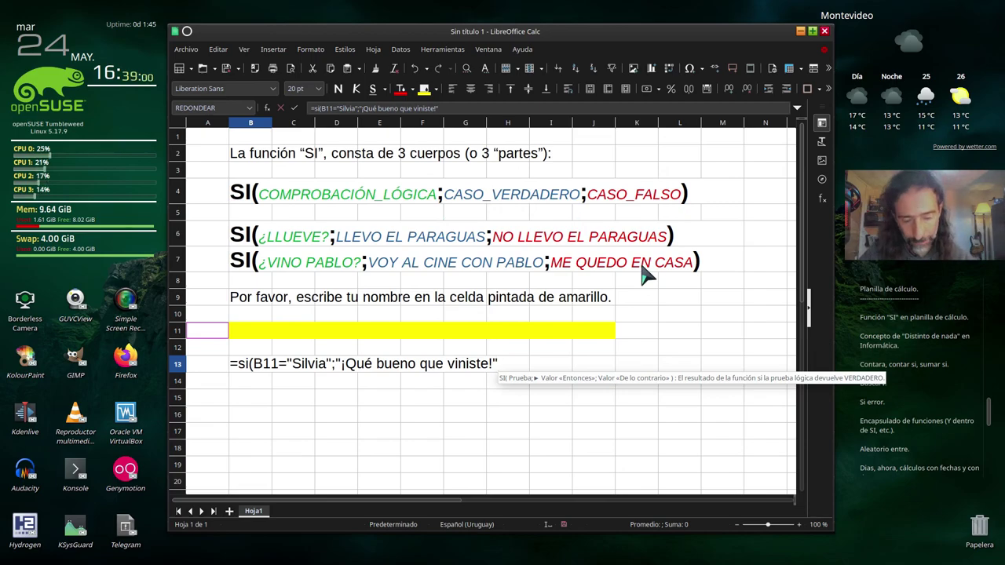
text(;)
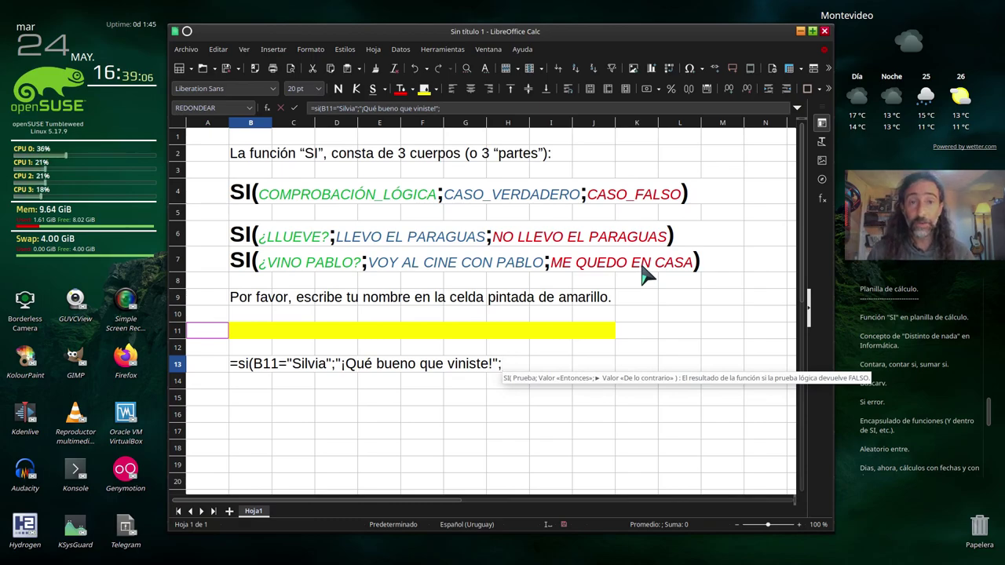
Add "No eres la persona que estoy esperando." as the false result and close the parenthesis.
text("No)
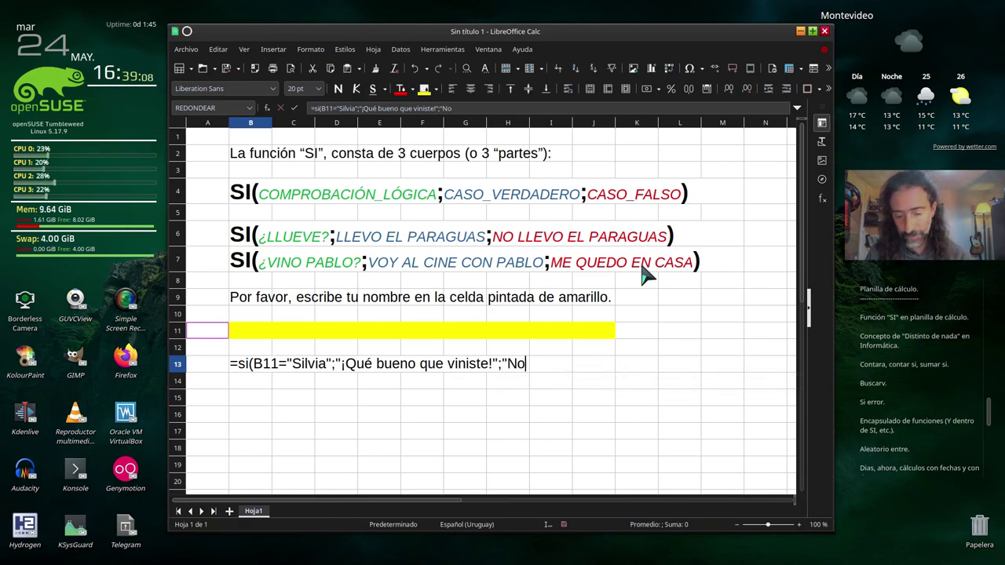
text( eres la pers)
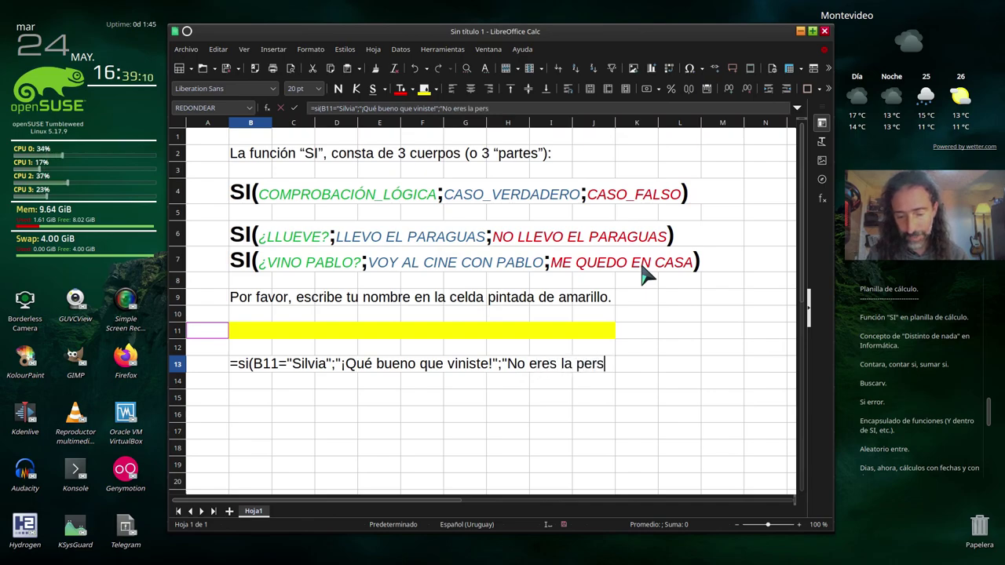
text(ona que)
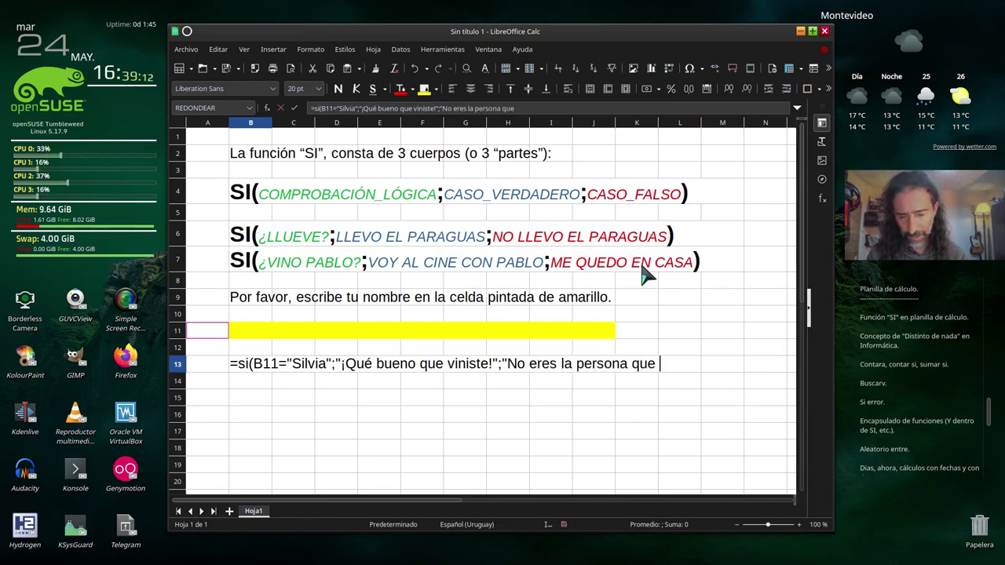
text( estoy esperan)
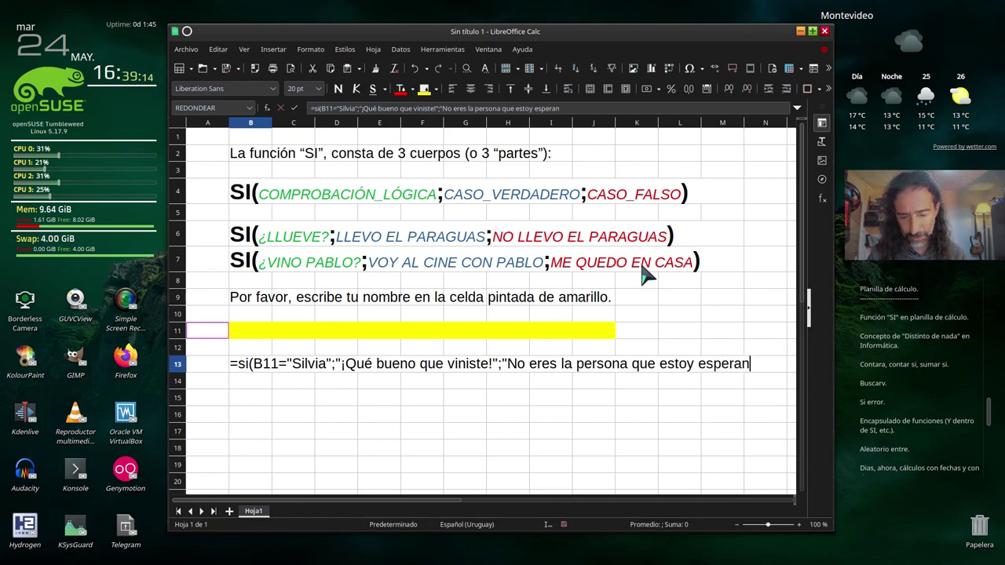
text(do)
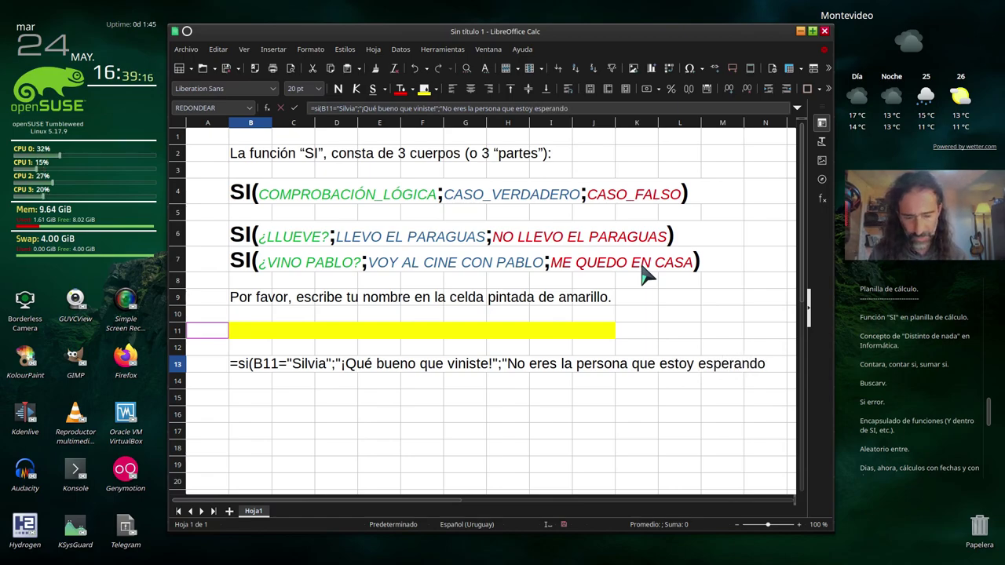
text(.")
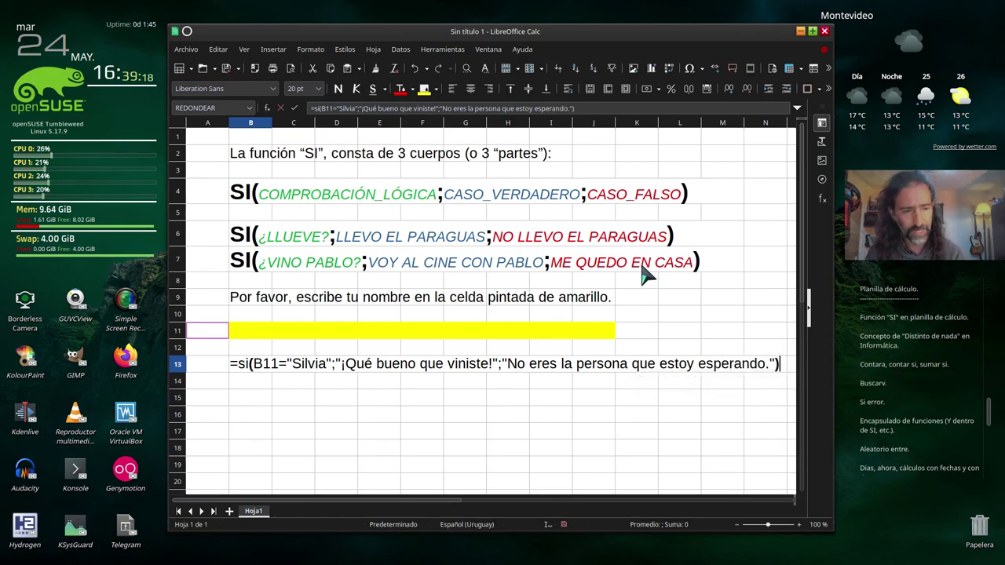
text())
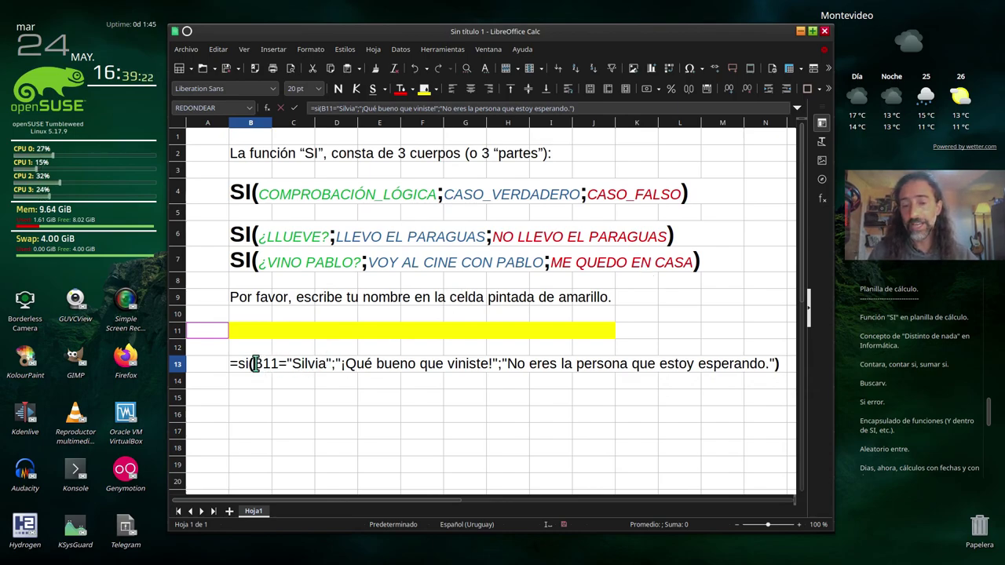
drag(253, 364, 333, 363)
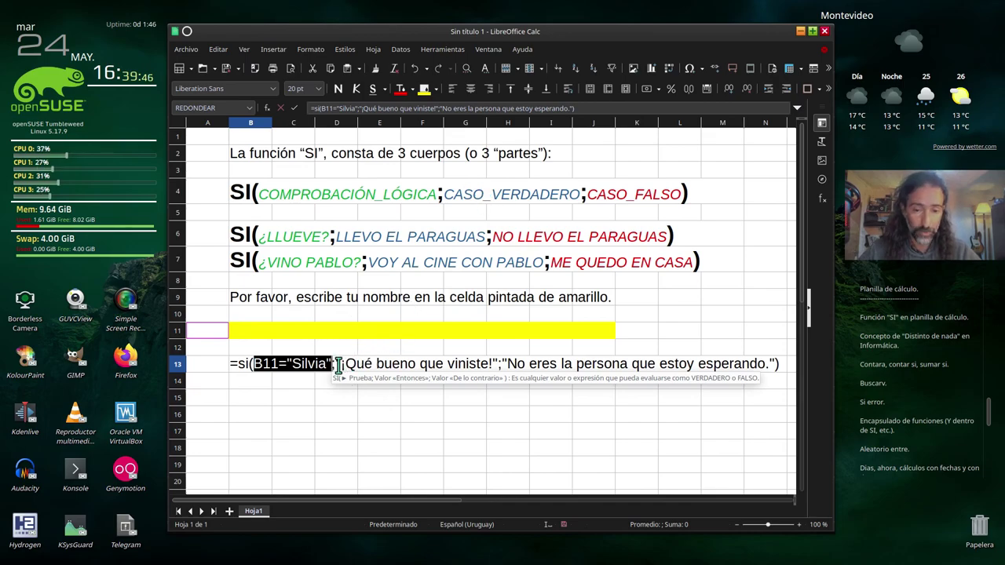
drag(337, 364, 500, 364)
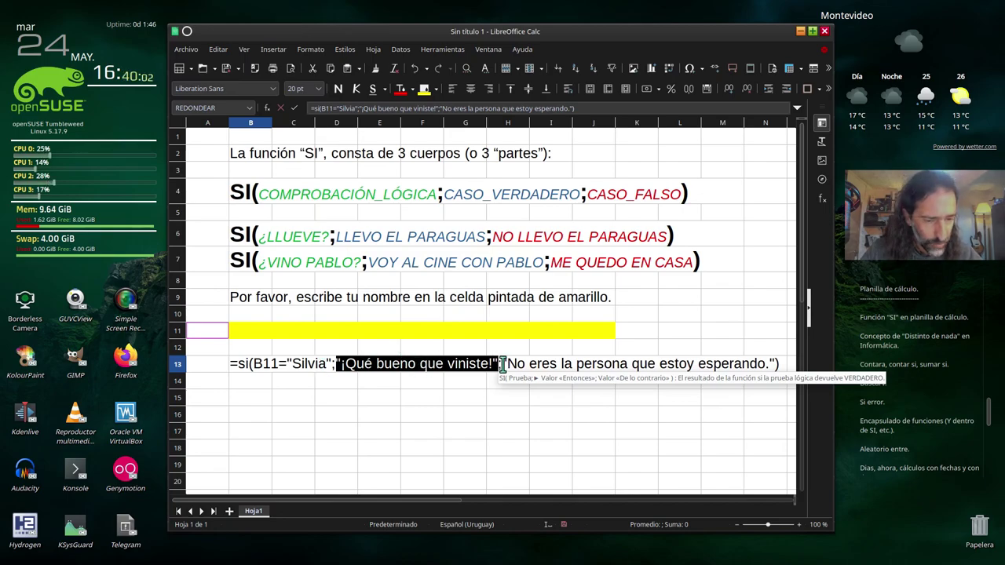
drag(502, 366, 777, 362)
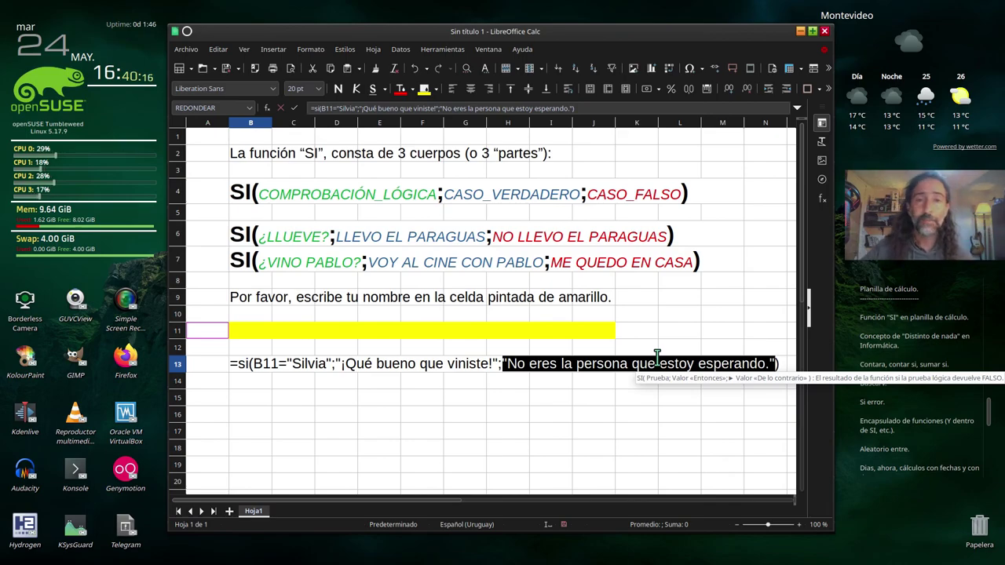
Commit the B13 formula and select the empty yellow cell B11.
key(Return)
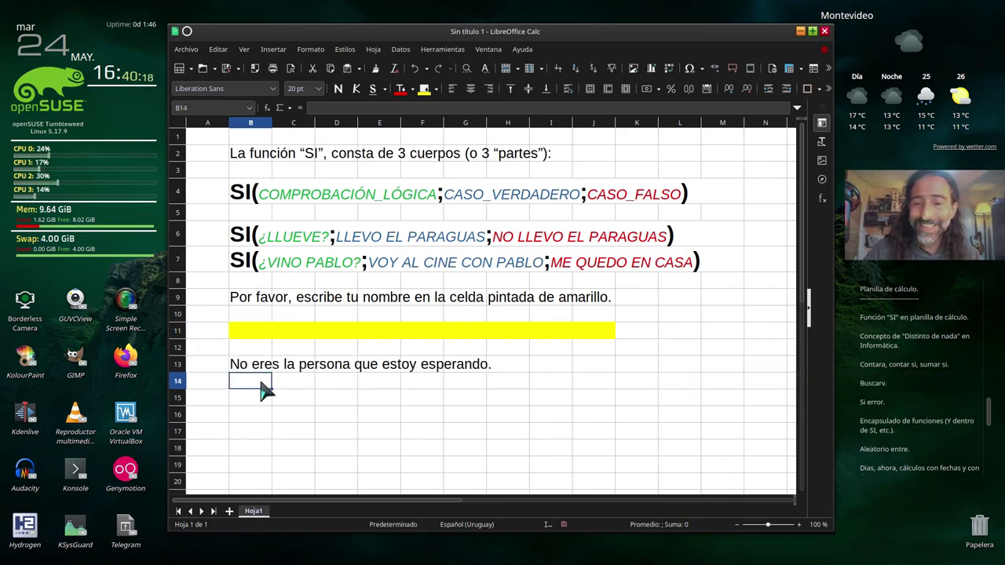
click(301, 336)
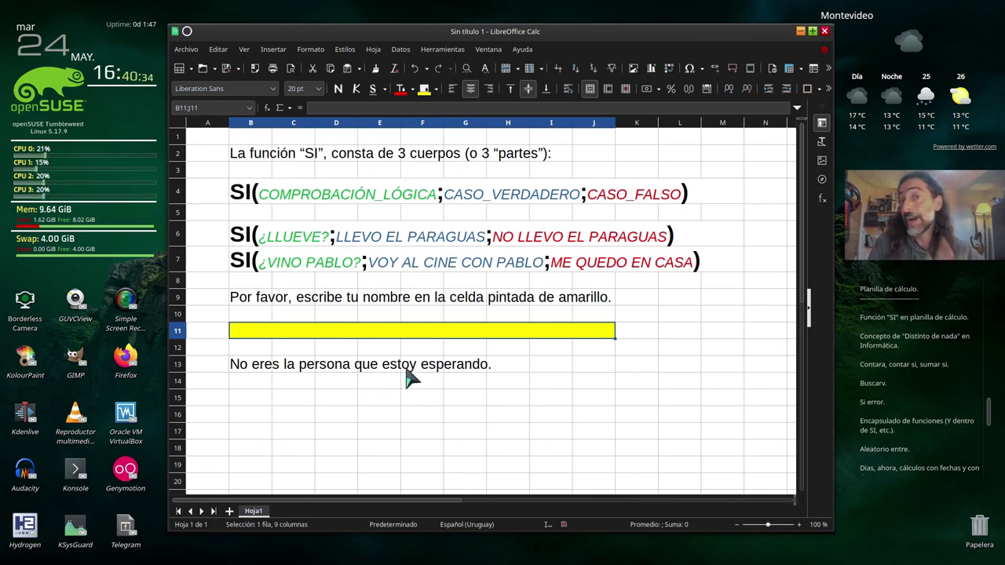
Enter three different test names in B11, each leaving B13 showing the rejection message.
text(P)
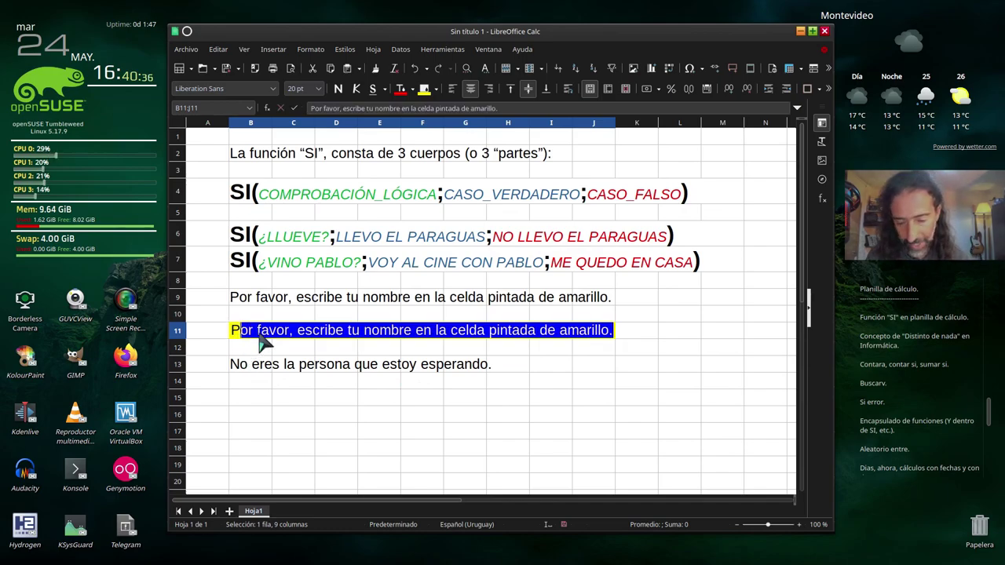
text(edro)
key(Return)
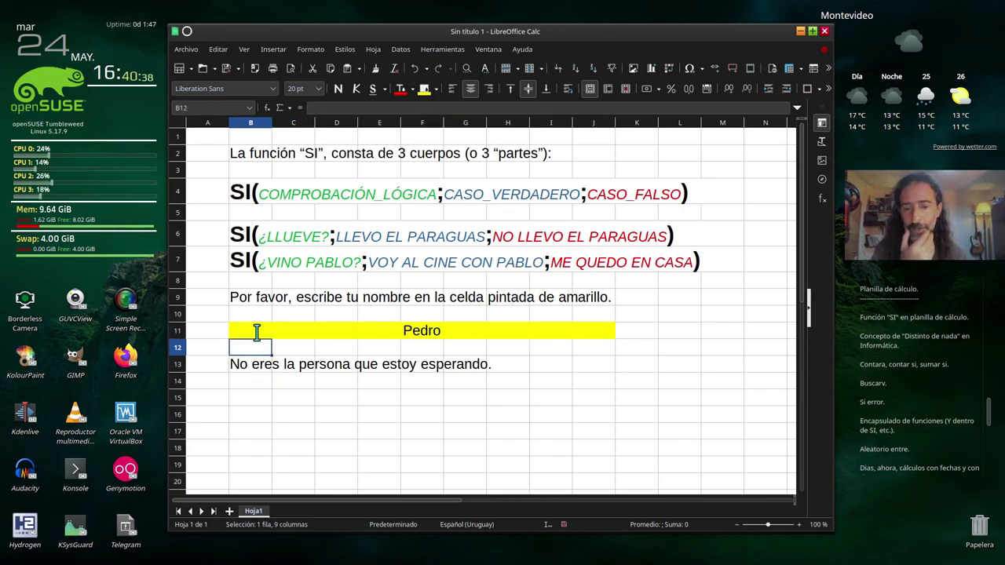
click(256, 332)
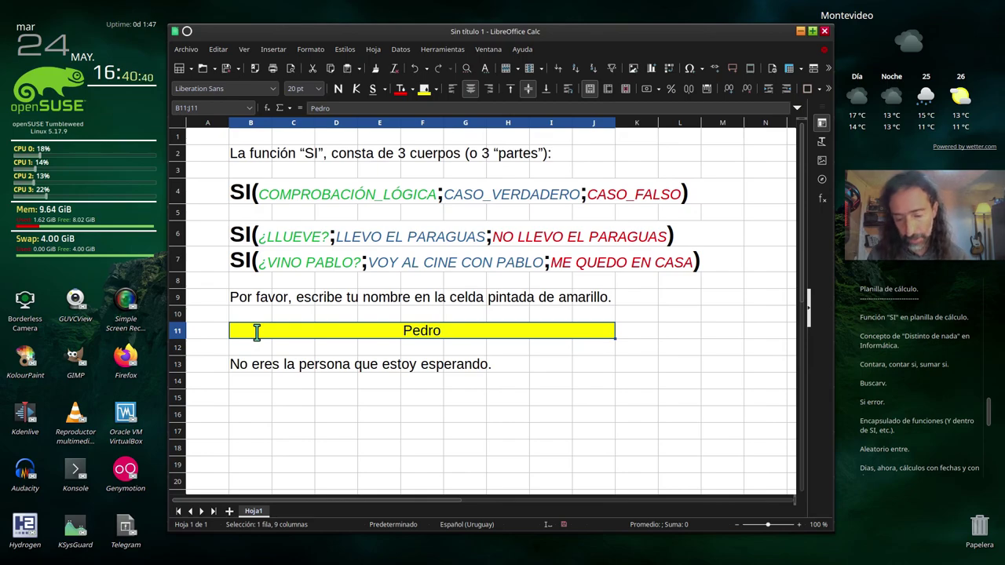
text(Hugo)
key(Return)
click(256, 331)
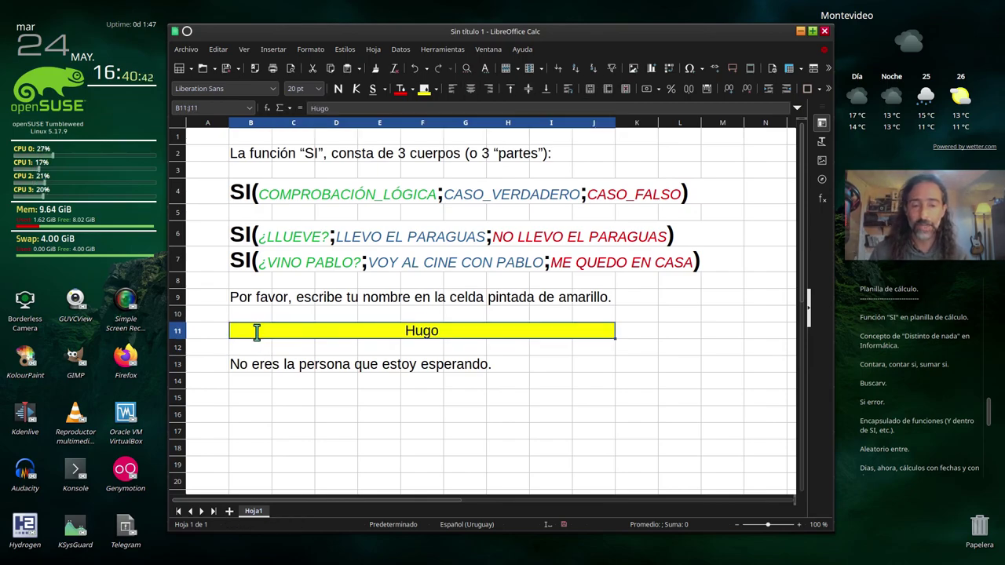
text(Hermene)
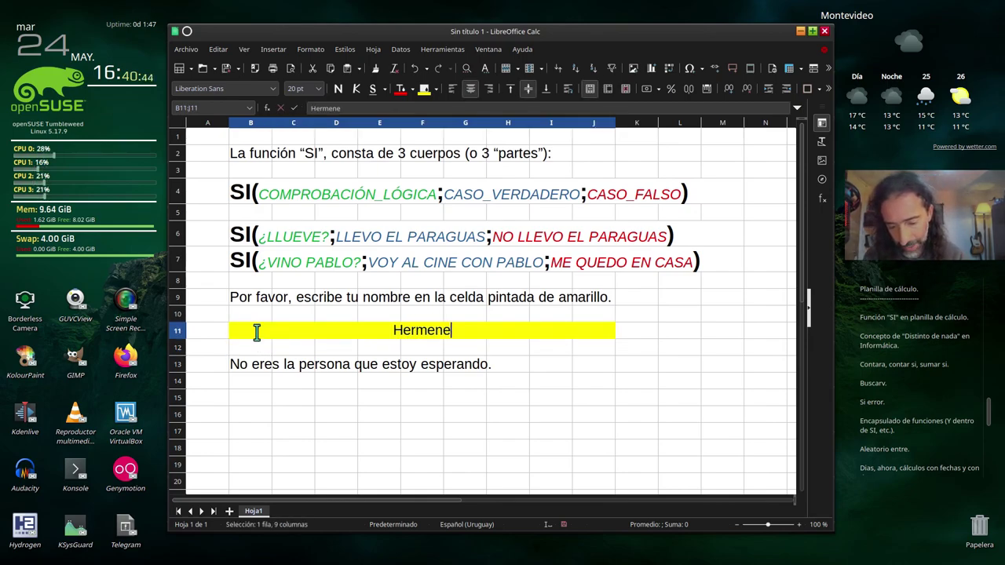
text(gilda P)
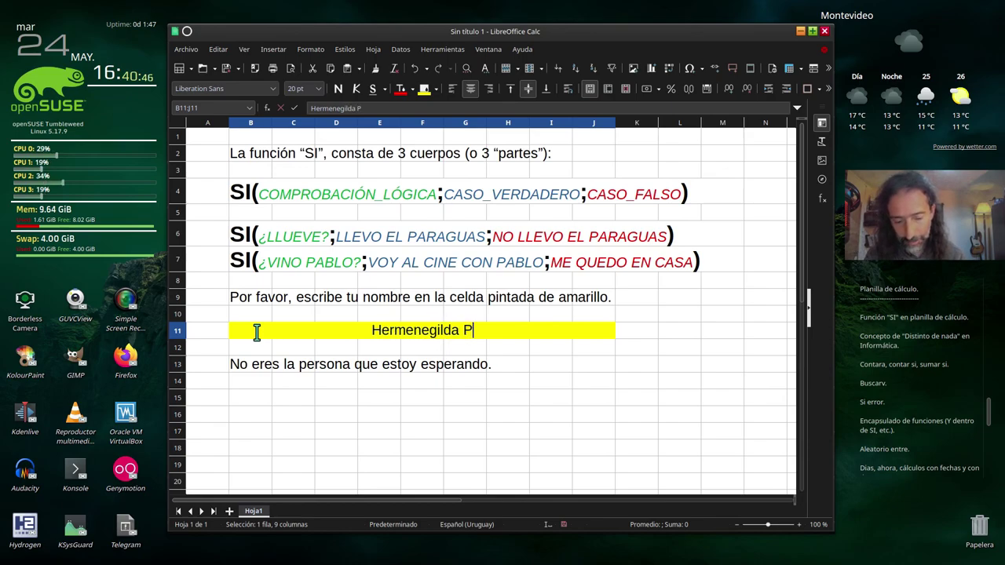
text(ére)
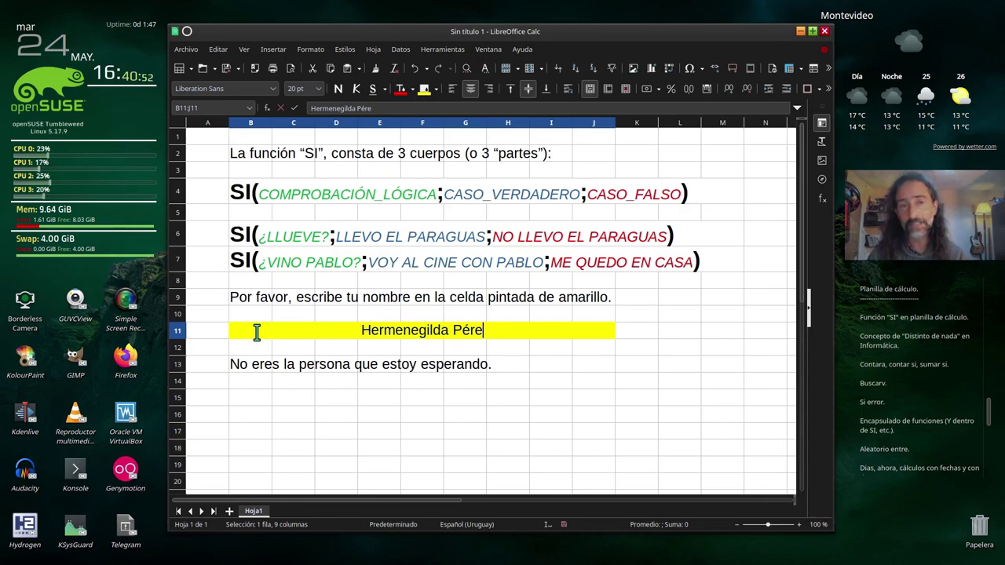
key(Return)
click(257, 331)
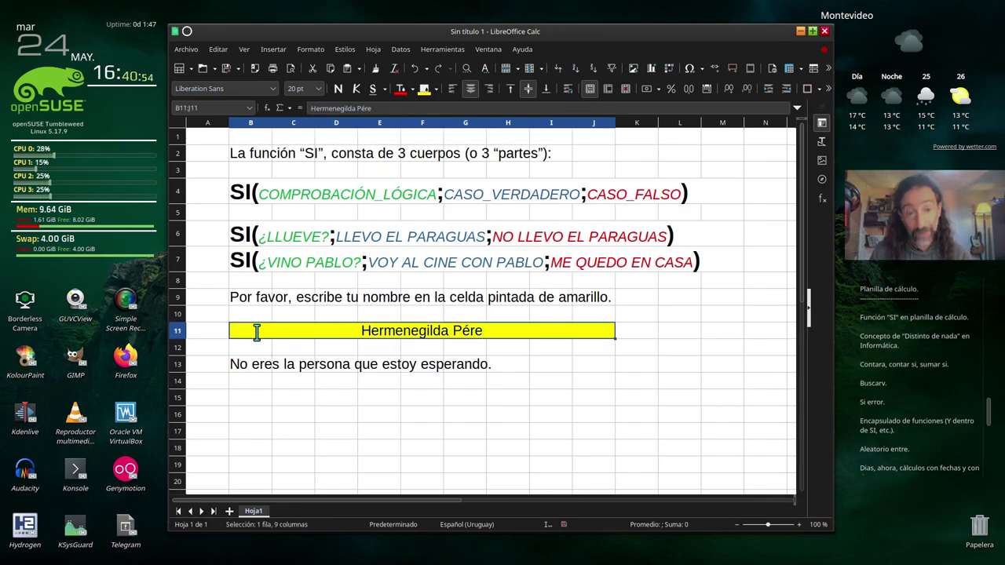
Enter the expected name in B11 to trigger the greeting, then delete it.
text(Silvia)
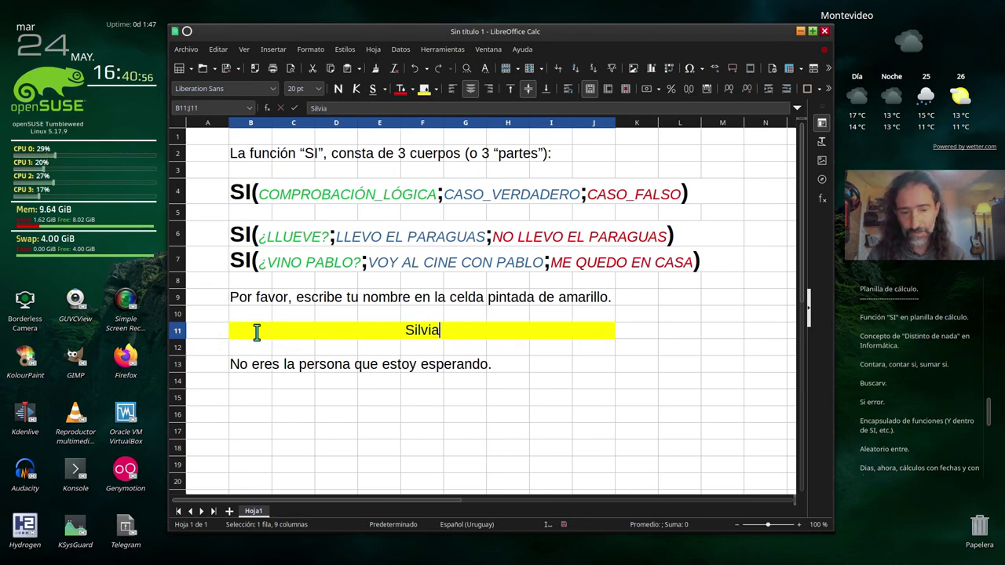
key(Return)
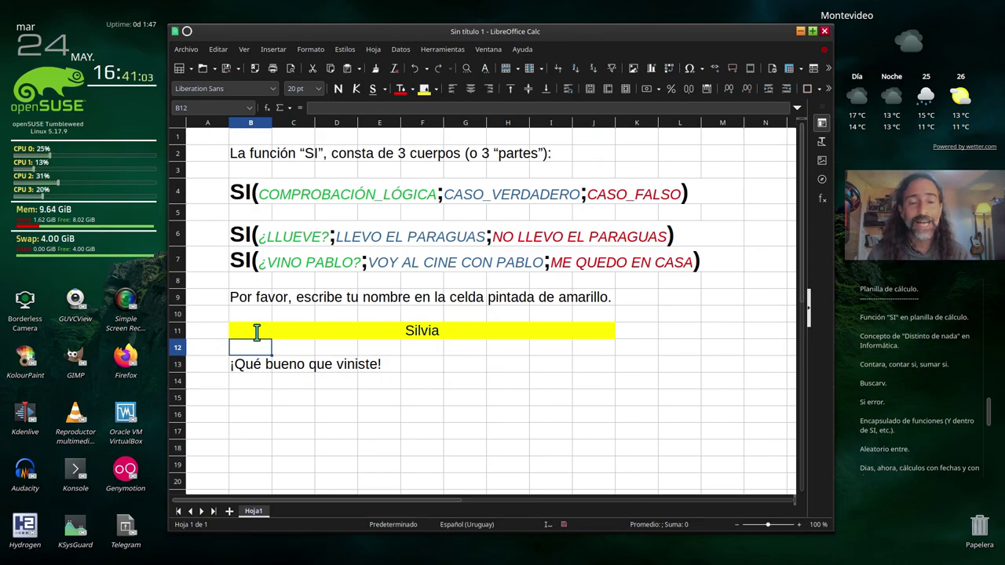
click(257, 331)
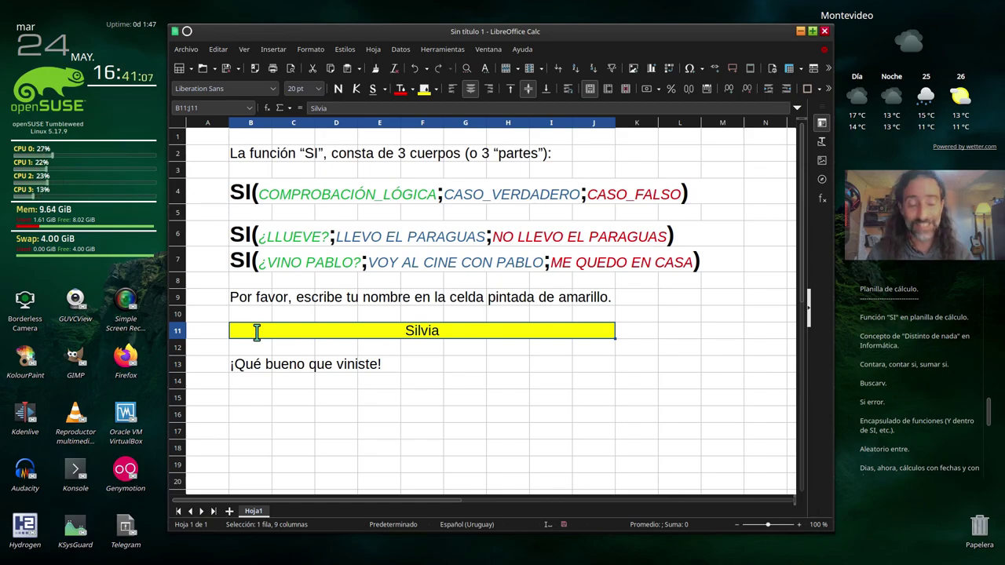
key(Delete)
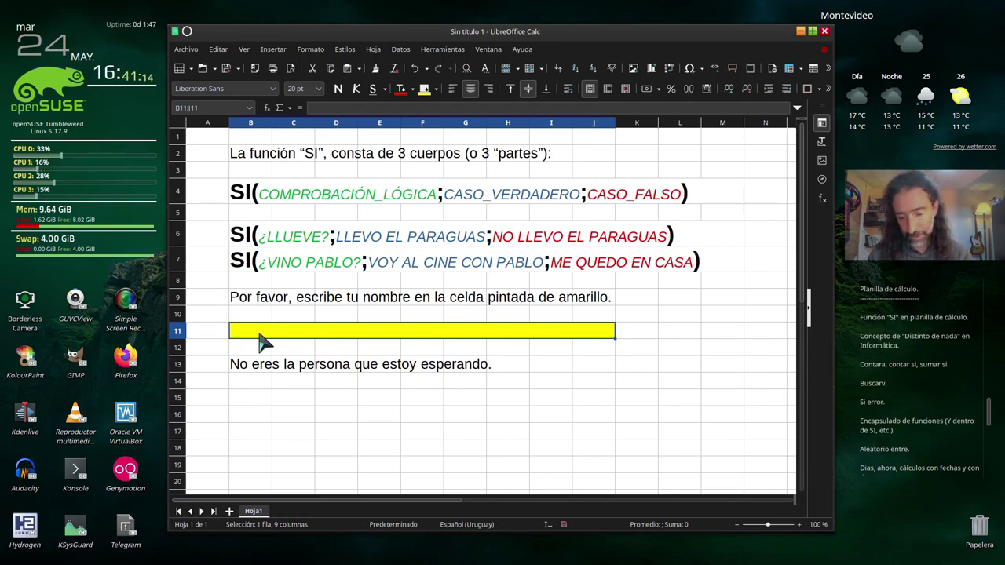
text(Carlitos)
key(Return)
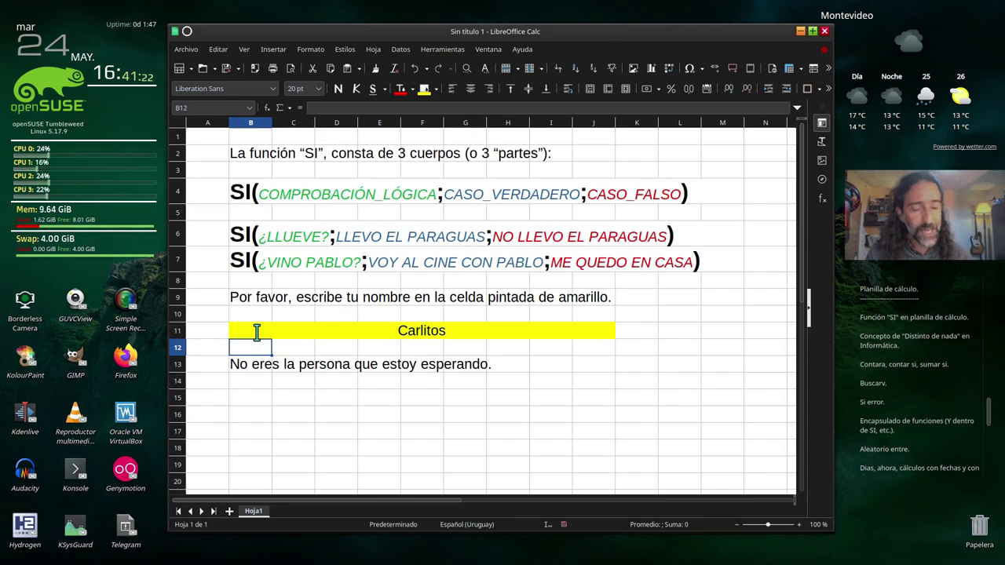
click(256, 332)
key(Delete)
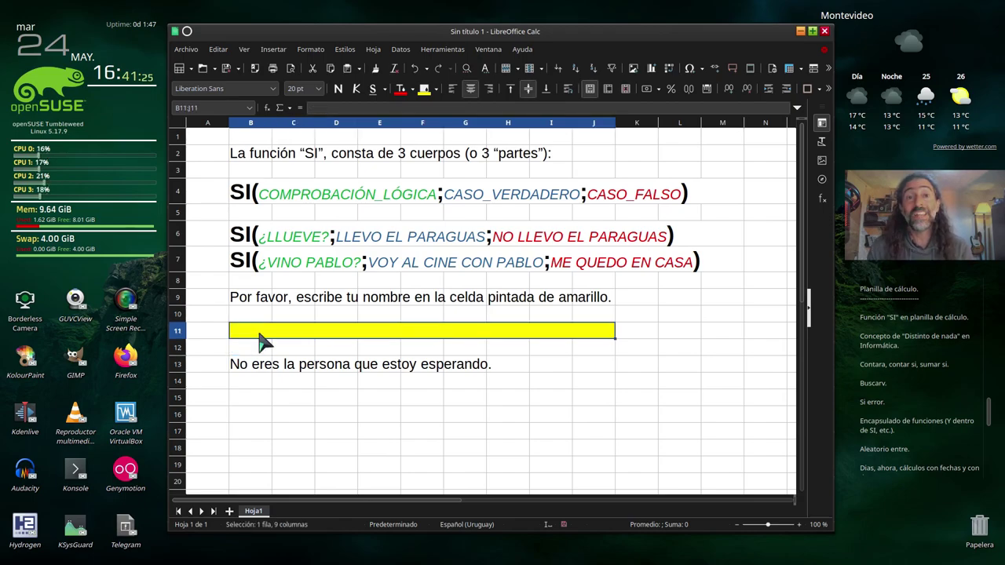